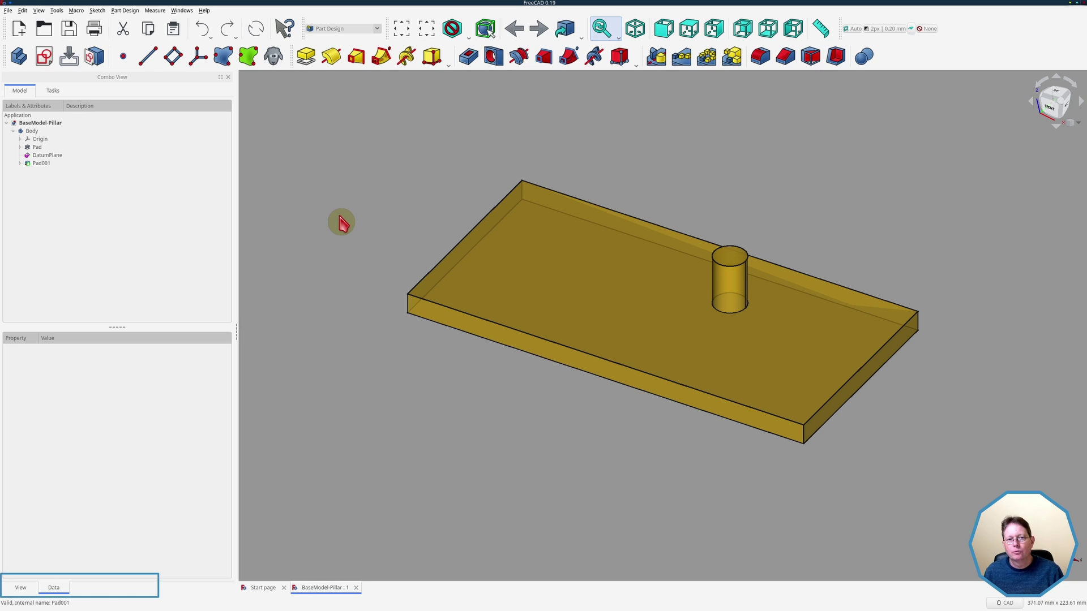
Step: Linear-pattern the Pad001 pillar (100 mm, 2 occurrences) in reversed direction so the copy lands on the plate
click(41, 164)
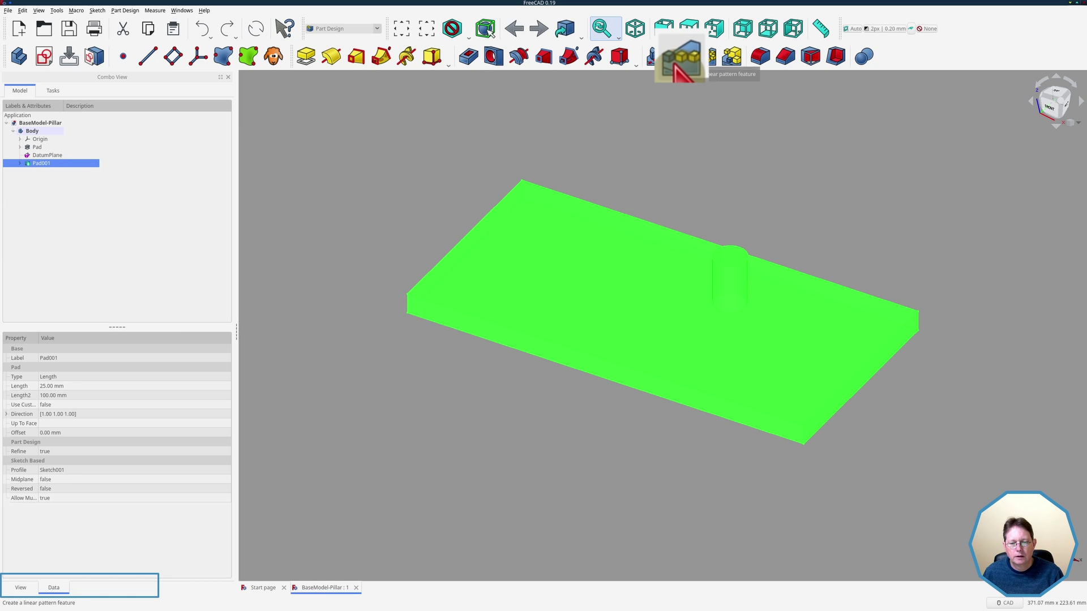
click(678, 66)
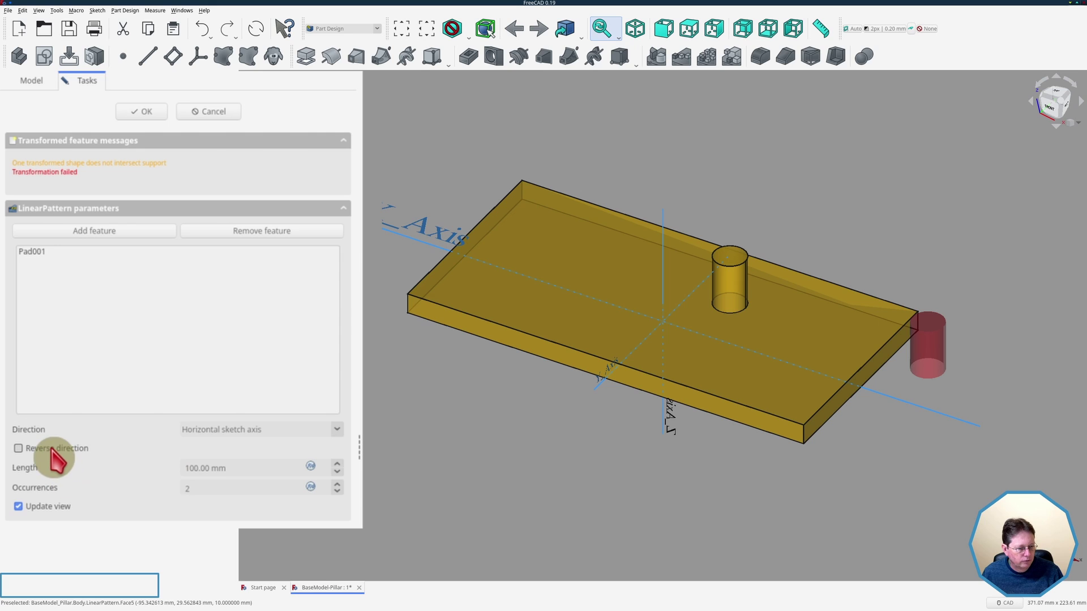
click(52, 448)
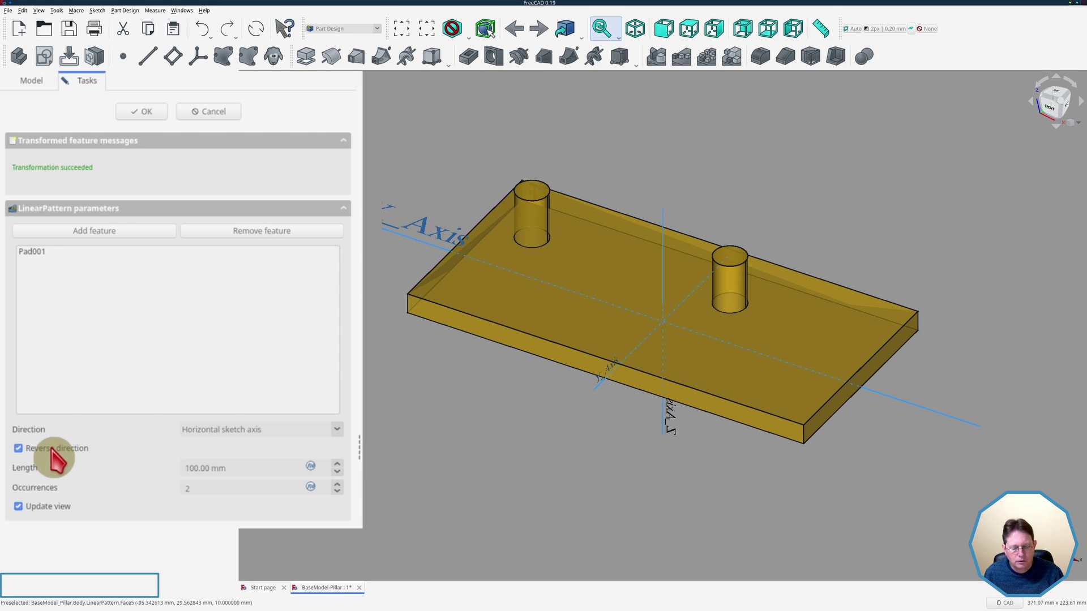
click(52, 448)
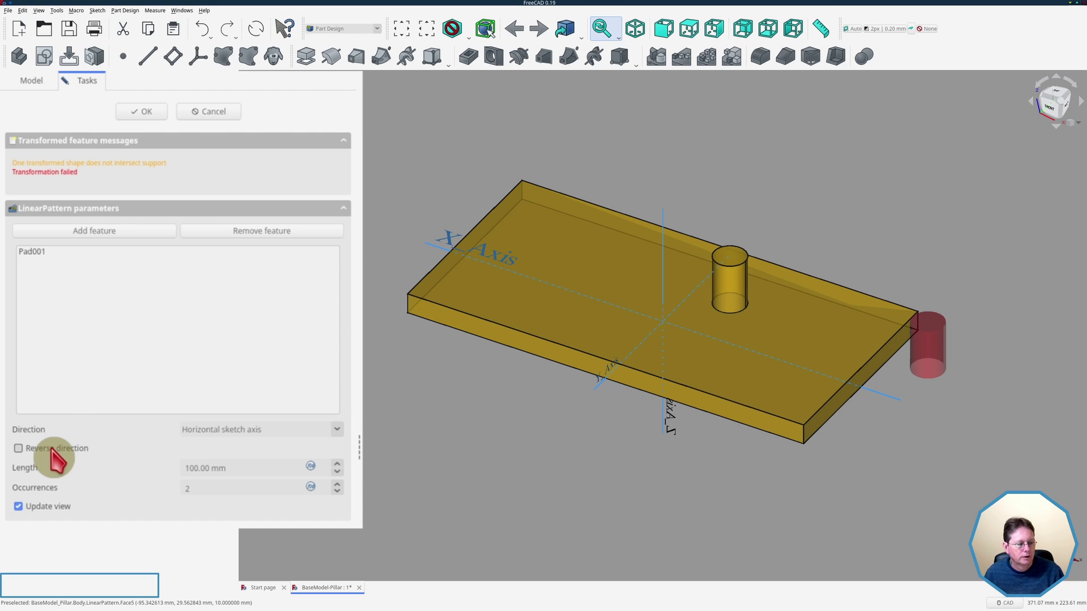
click(51, 448)
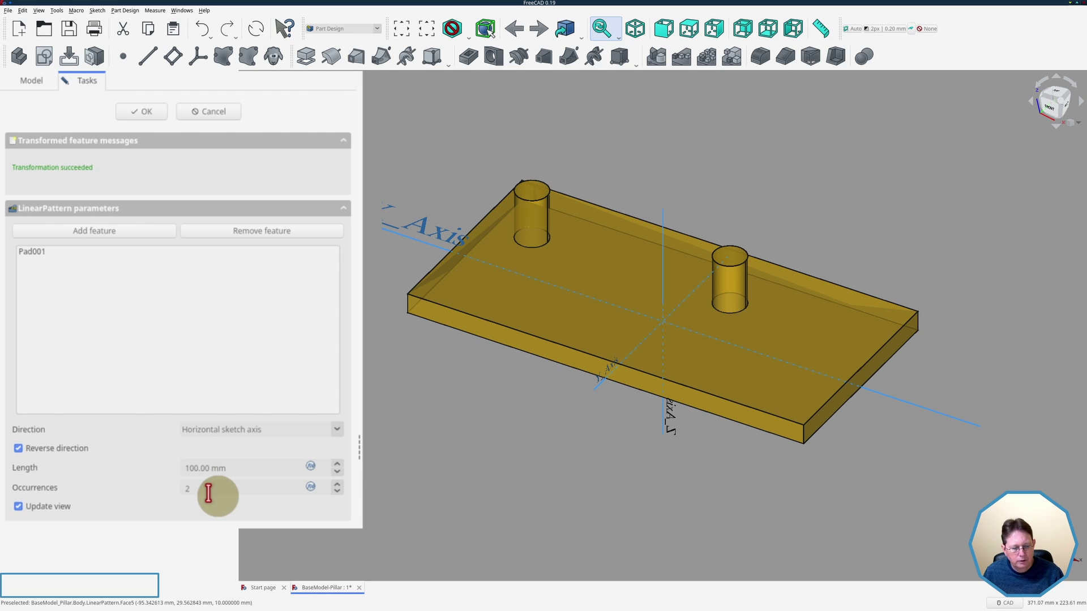
Step: Raise the pillar pattern to 4 occurrences and toggle Reverse direction off and back on
click(208, 494)
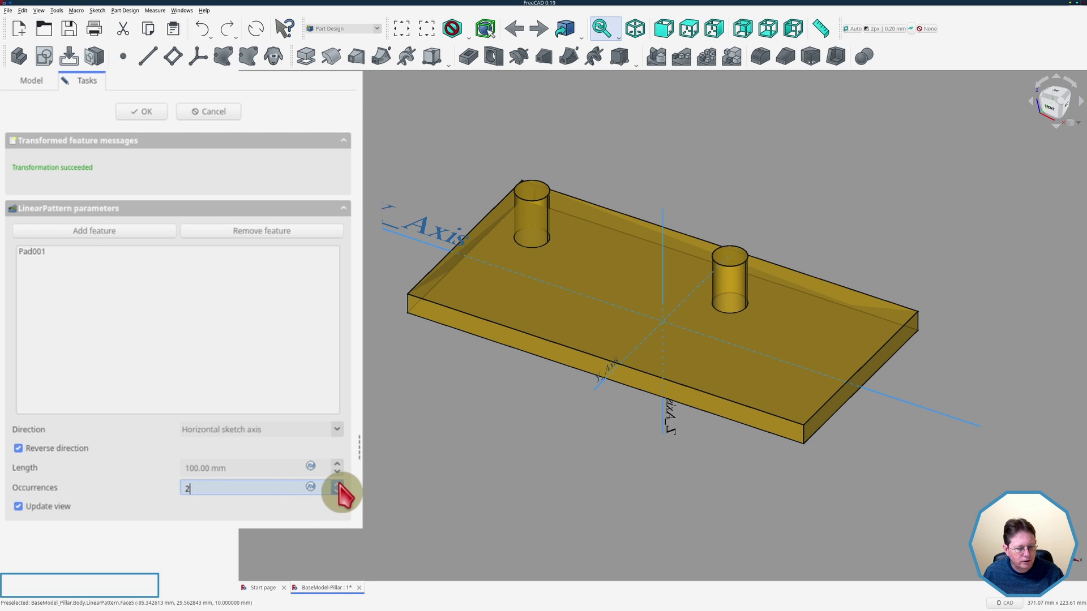
click(338, 485)
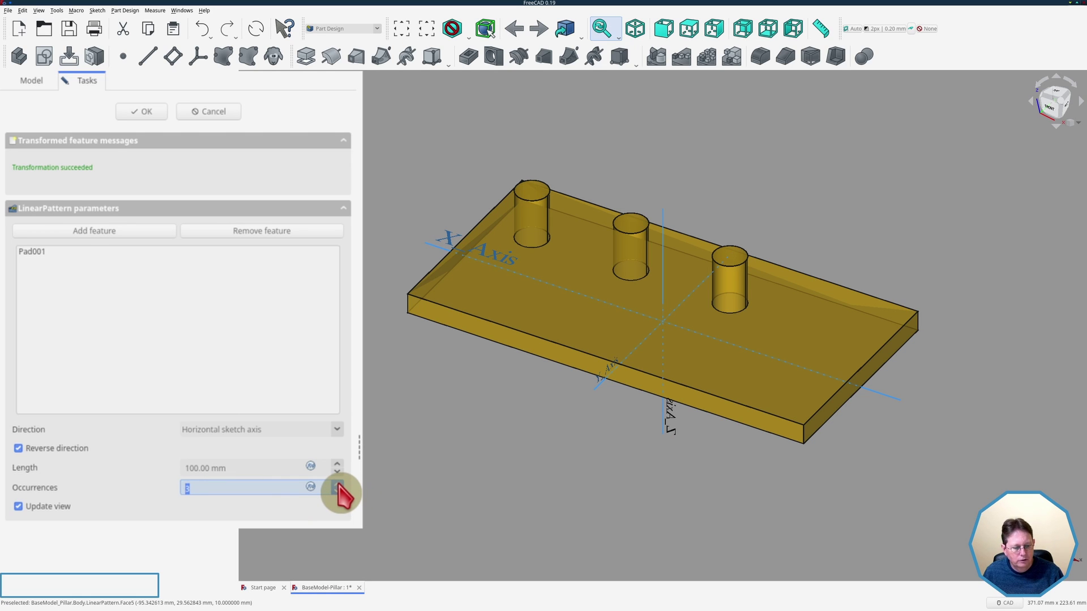
click(337, 484)
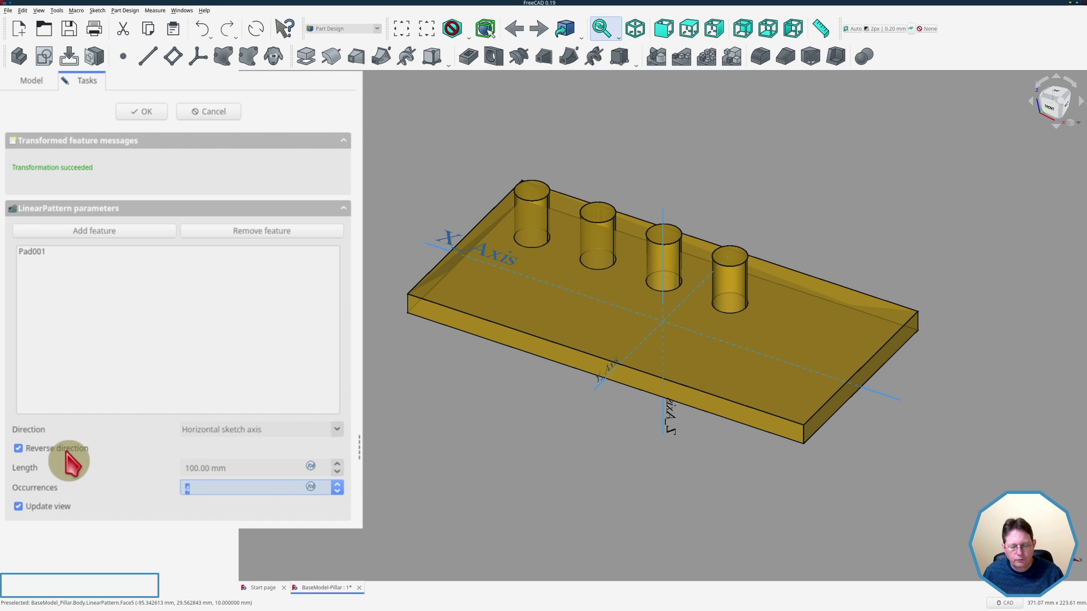
click(66, 452)
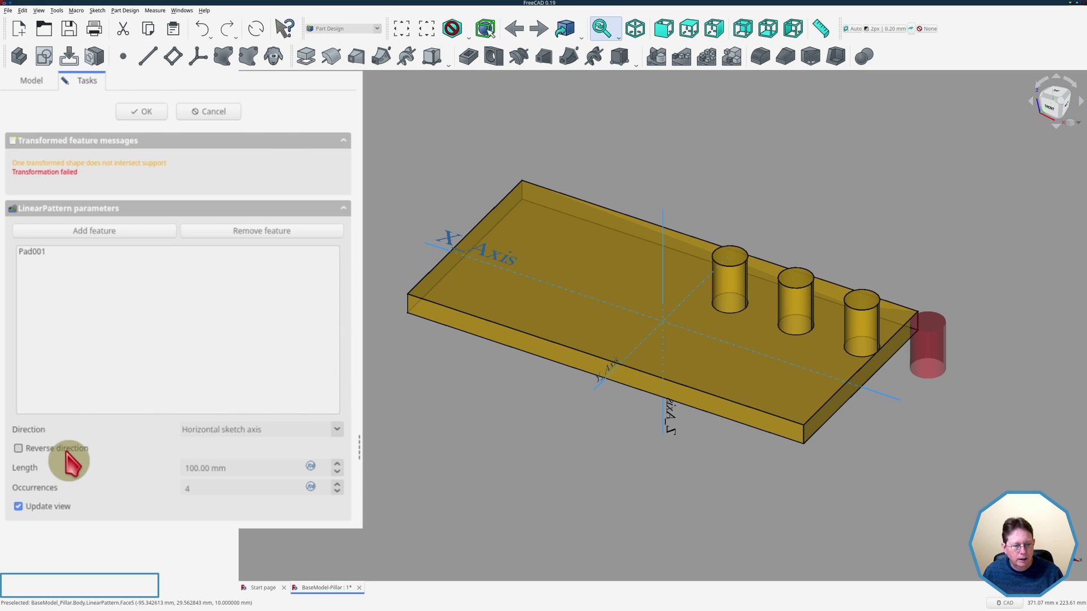
click(66, 452)
Step: Set the pattern length to 200 mm, which makes the transformation fail
click(270, 470)
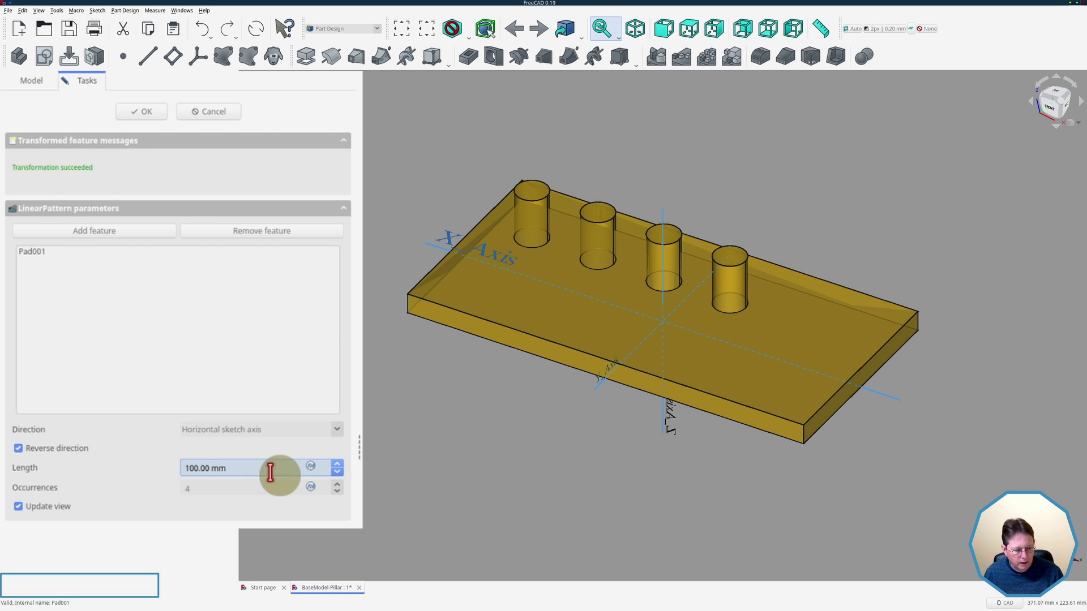
click(193, 469)
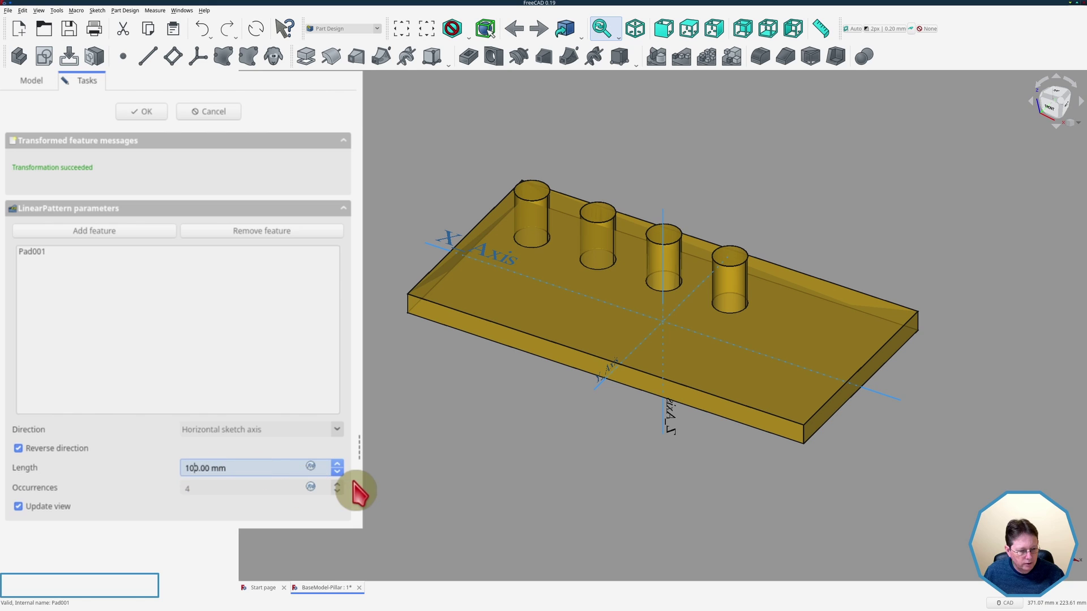
key(BackSpace)
key(BackSpace)
text(20)
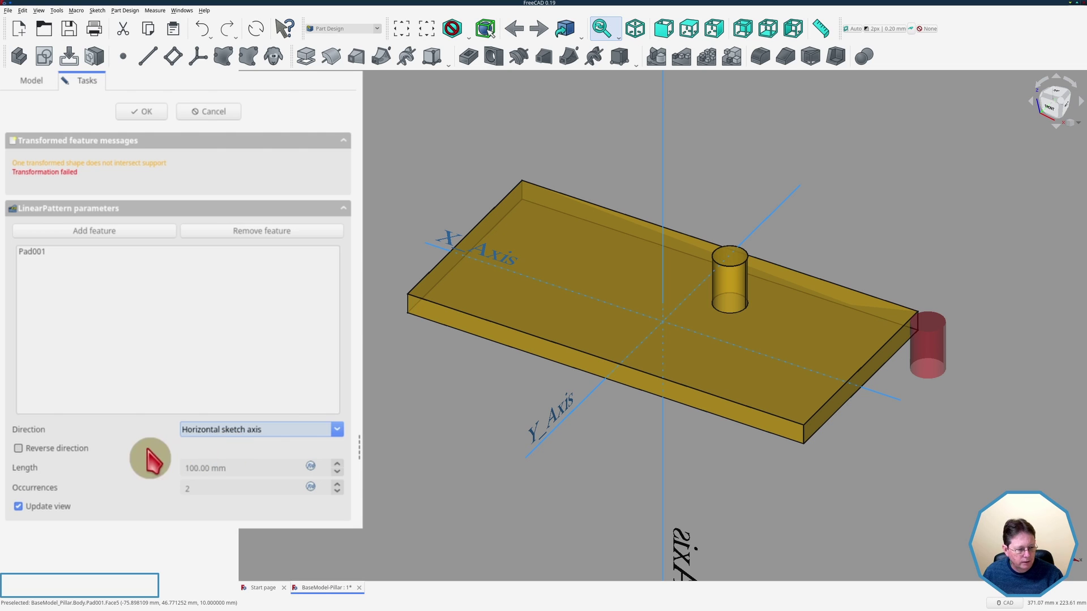
Step: Reverse the pattern and try Normal, Vertical and Base X as its direction
click(76, 448)
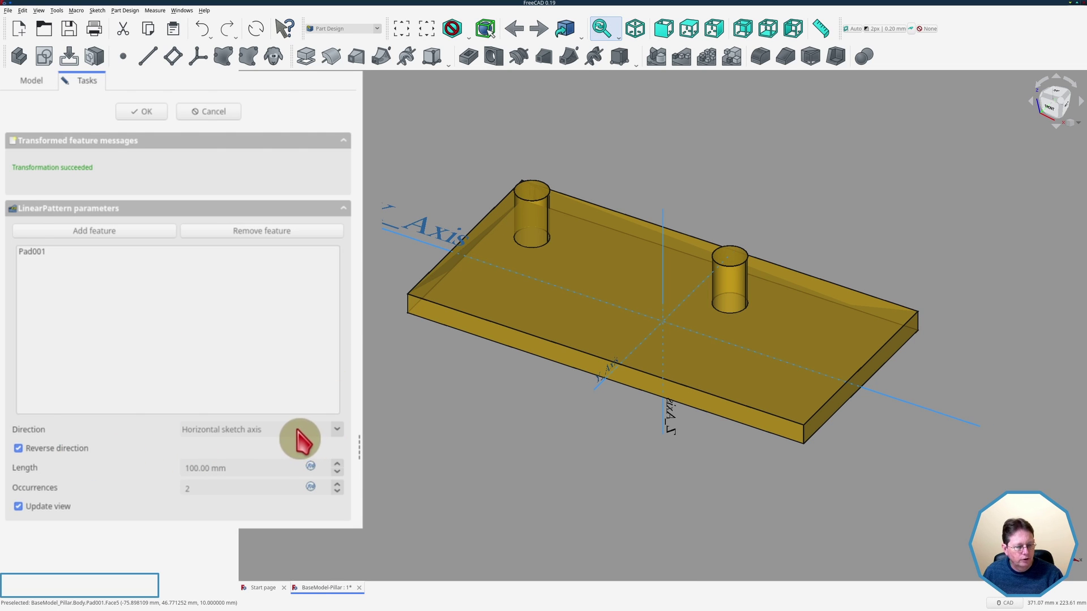
click(300, 440)
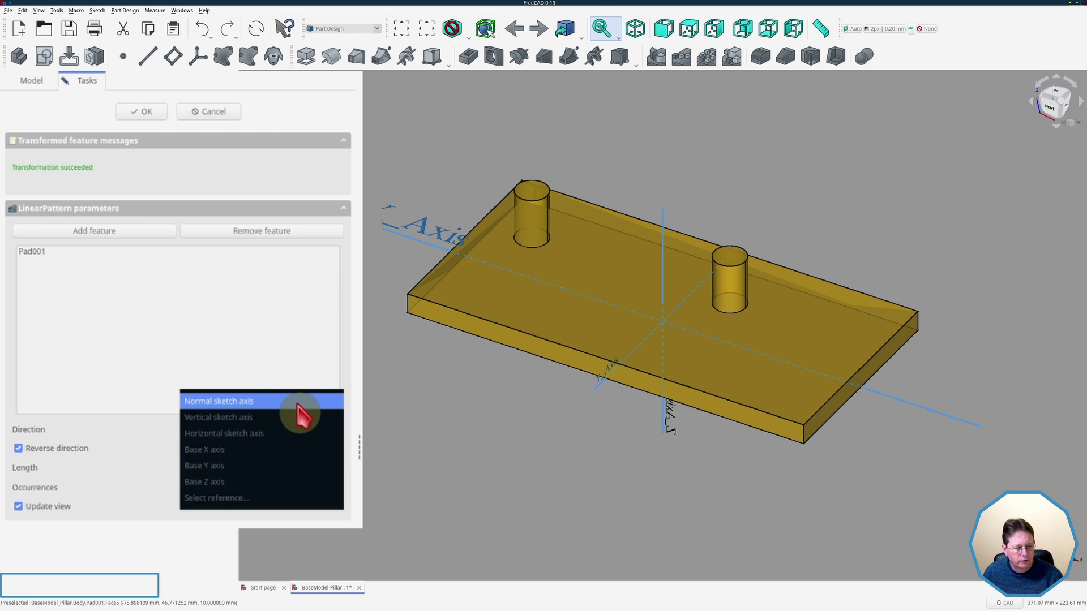
click(301, 402)
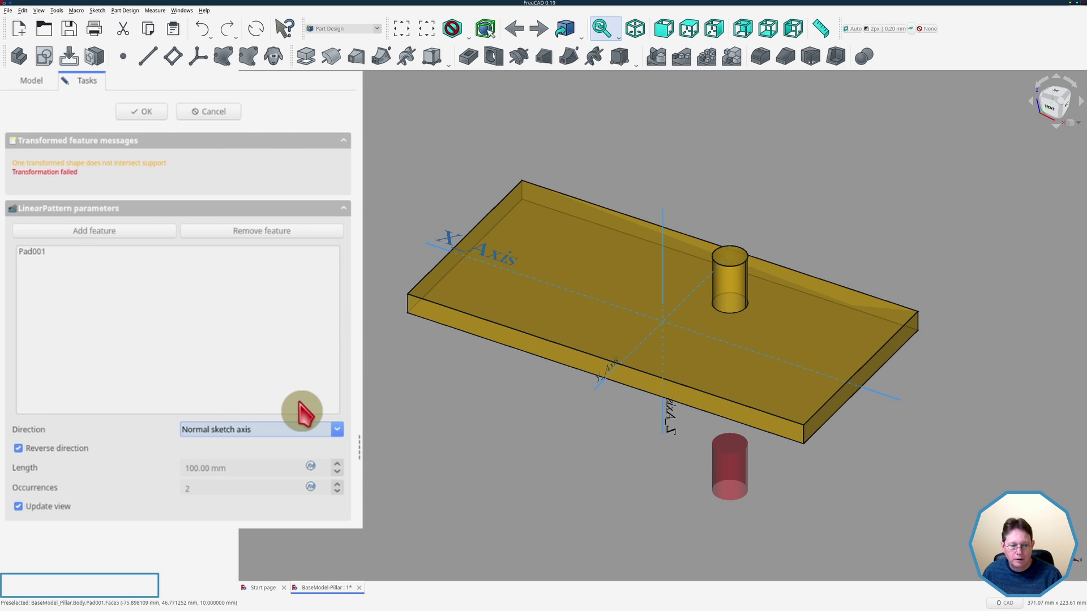
click(272, 434)
click(264, 450)
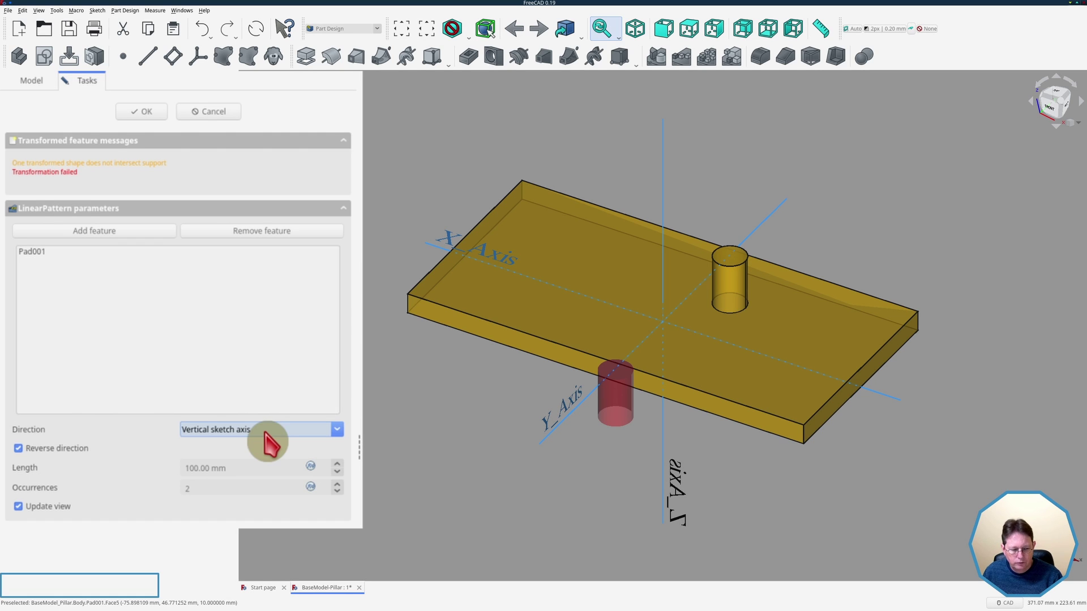
click(267, 433)
click(275, 464)
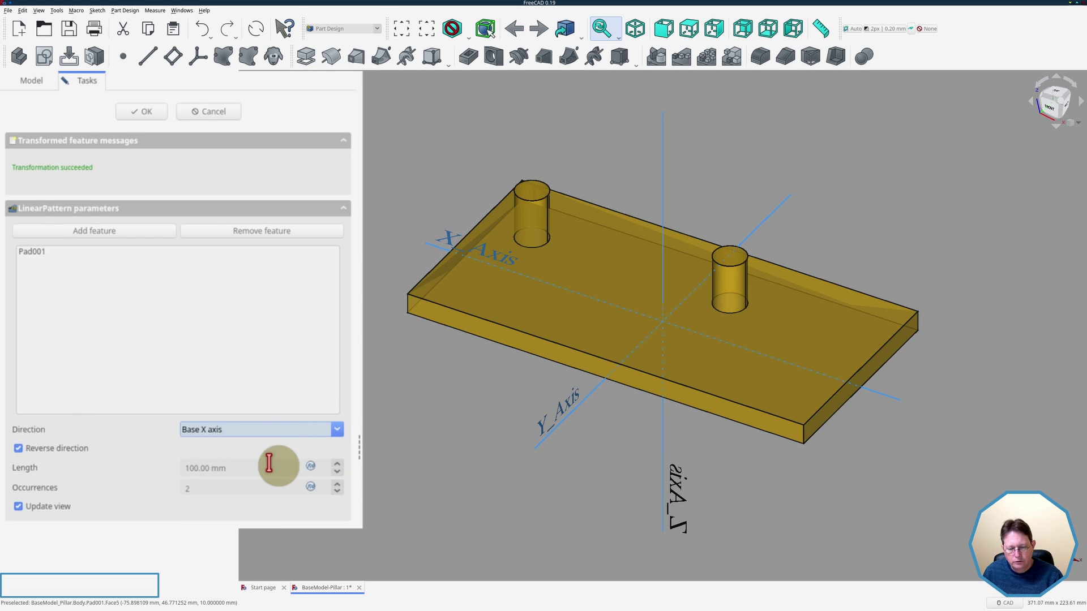
Step: Try Base Z as the pattern direction, then close the pillar pattern editing
click(264, 433)
click(263, 463)
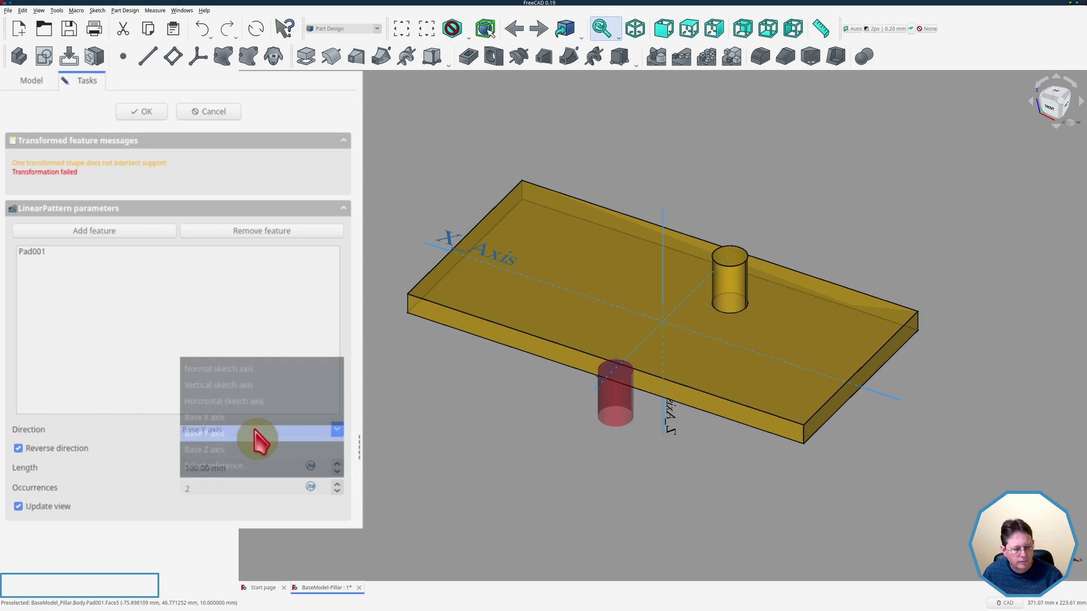
click(260, 435)
click(251, 451)
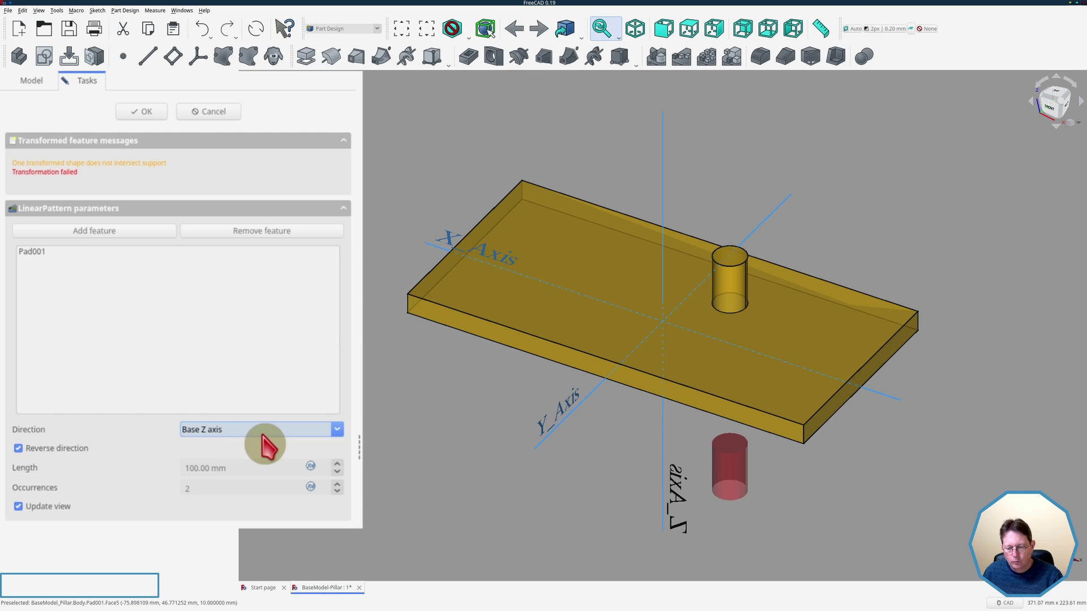
click(131, 116)
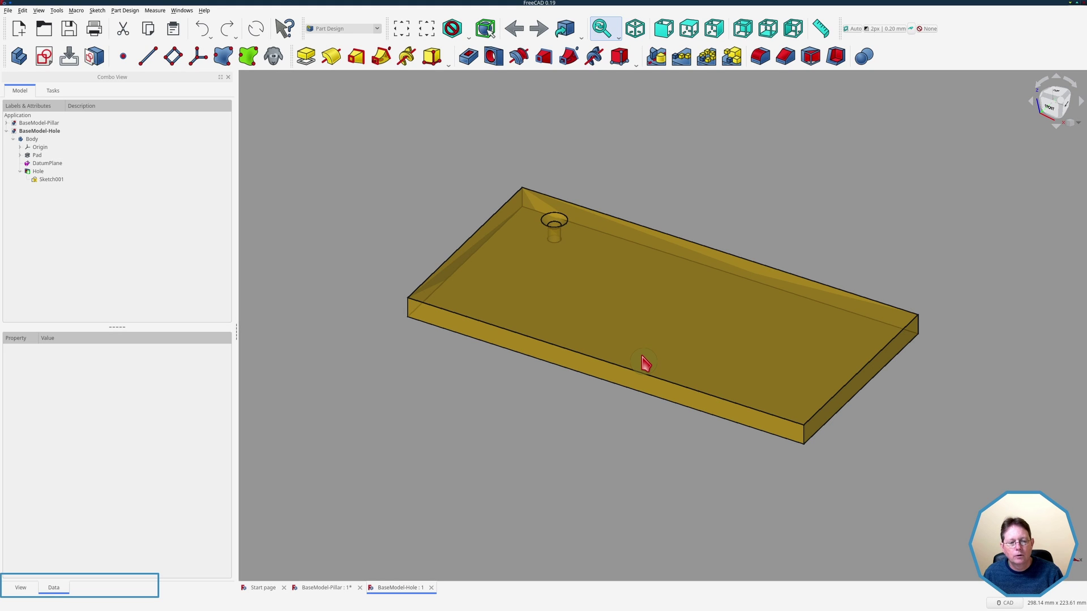
Step: Linear-pattern the countersunk hole with 5 occurrences over a 250 mm length
click(646, 364)
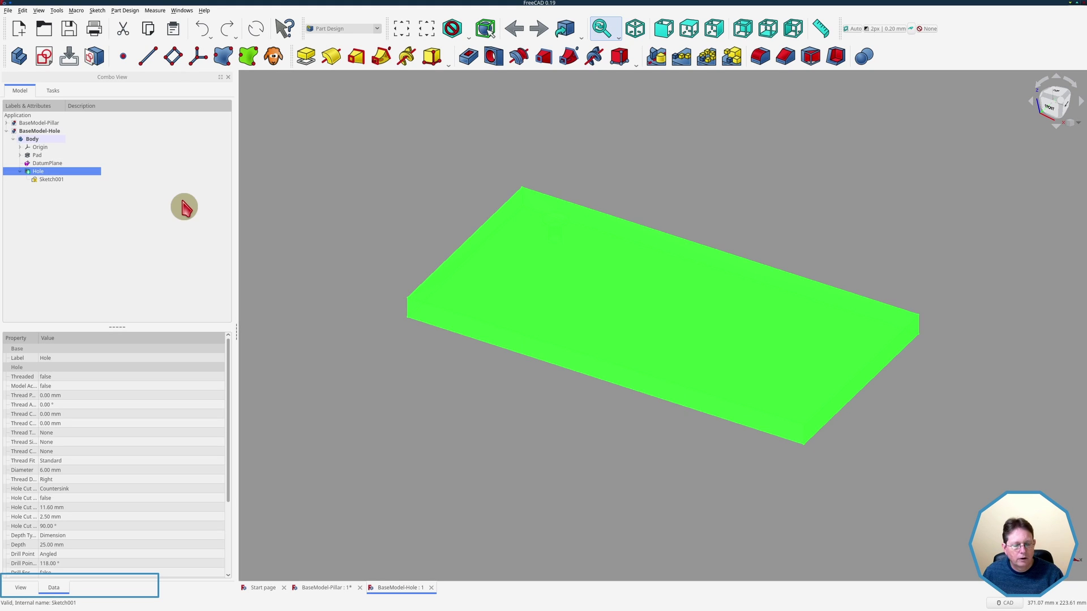
click(680, 62)
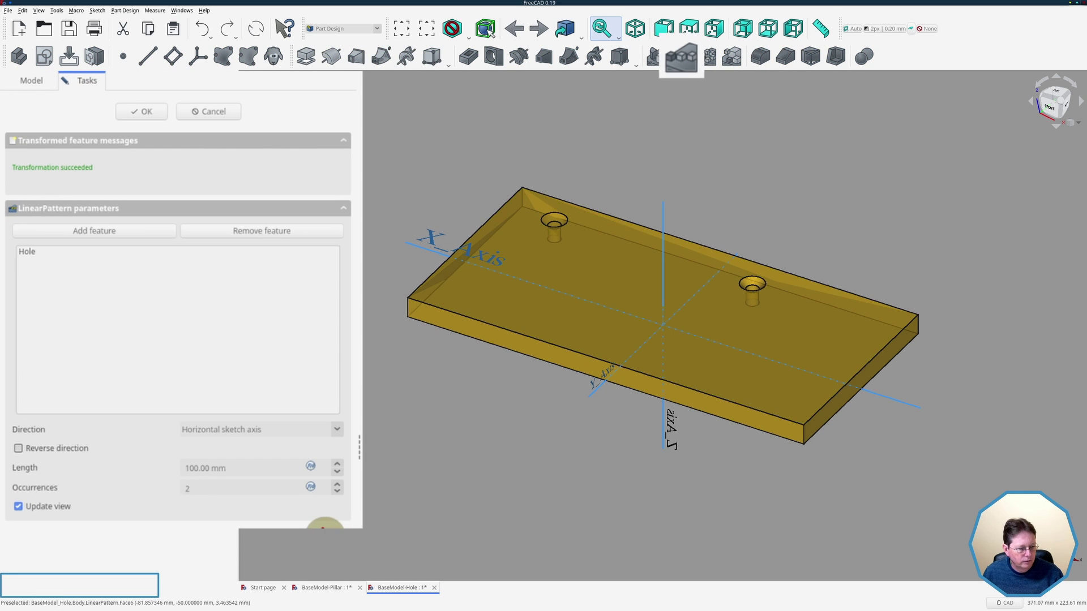
click(337, 484)
click(337, 484)
click(337, 484)
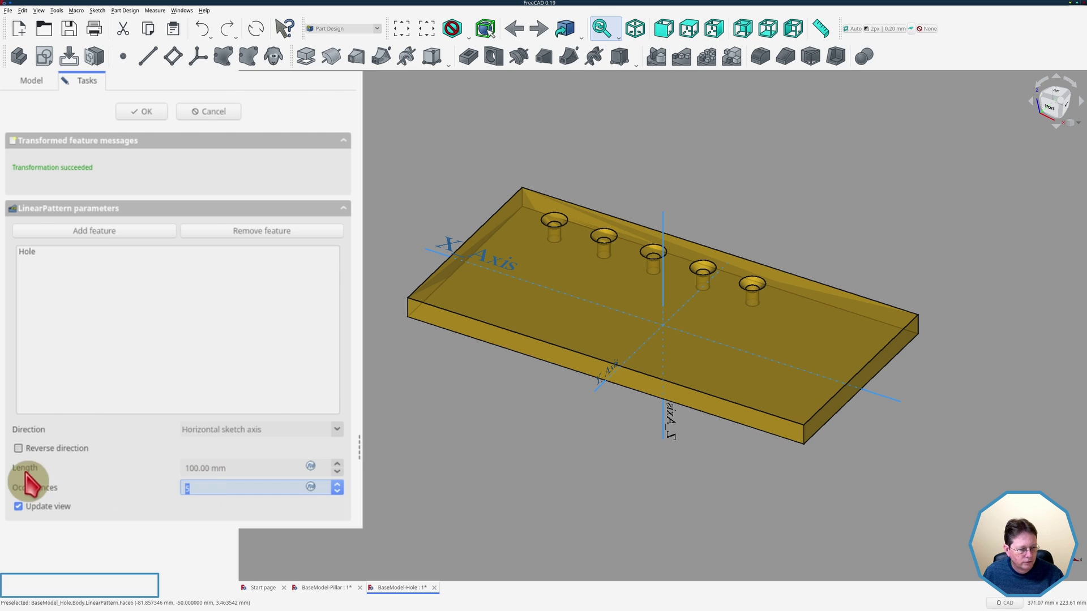
scroll(242, 468, up, 5)
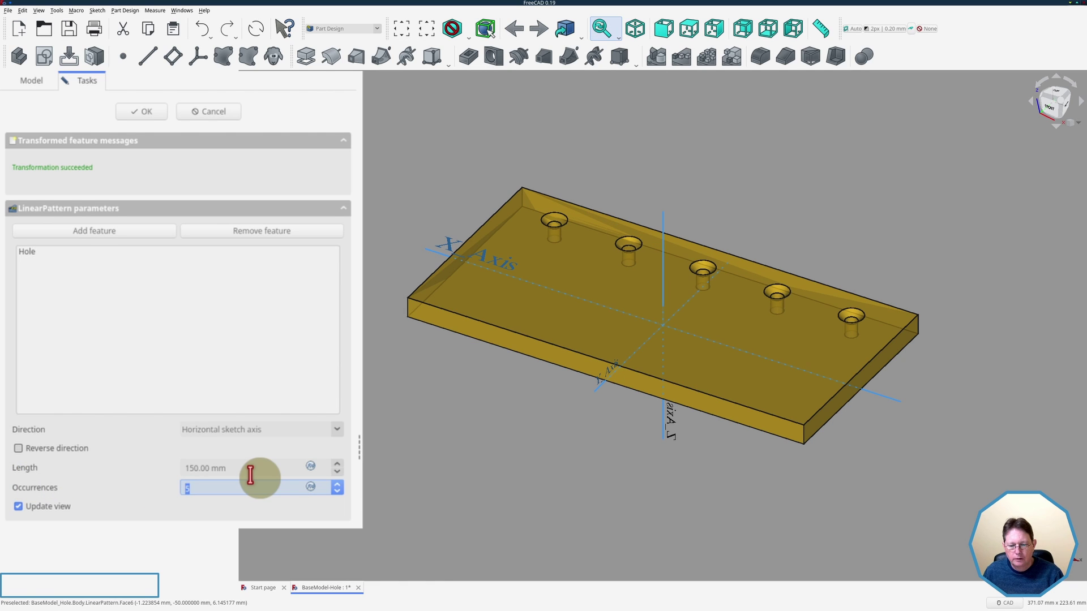
click(199, 468)
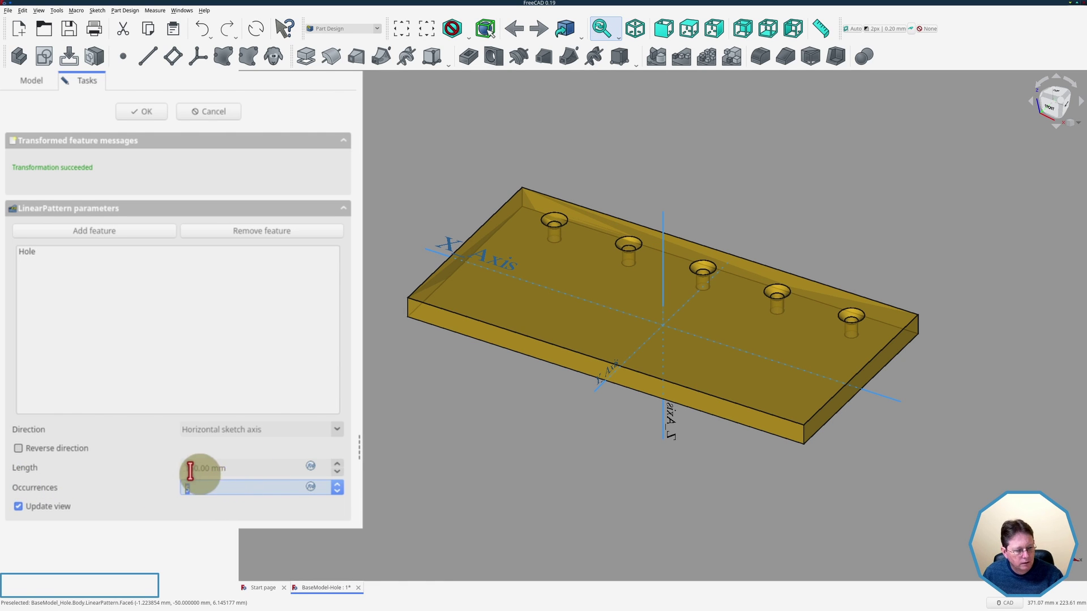
key(BackSpace)
text(2)
key(Tab)
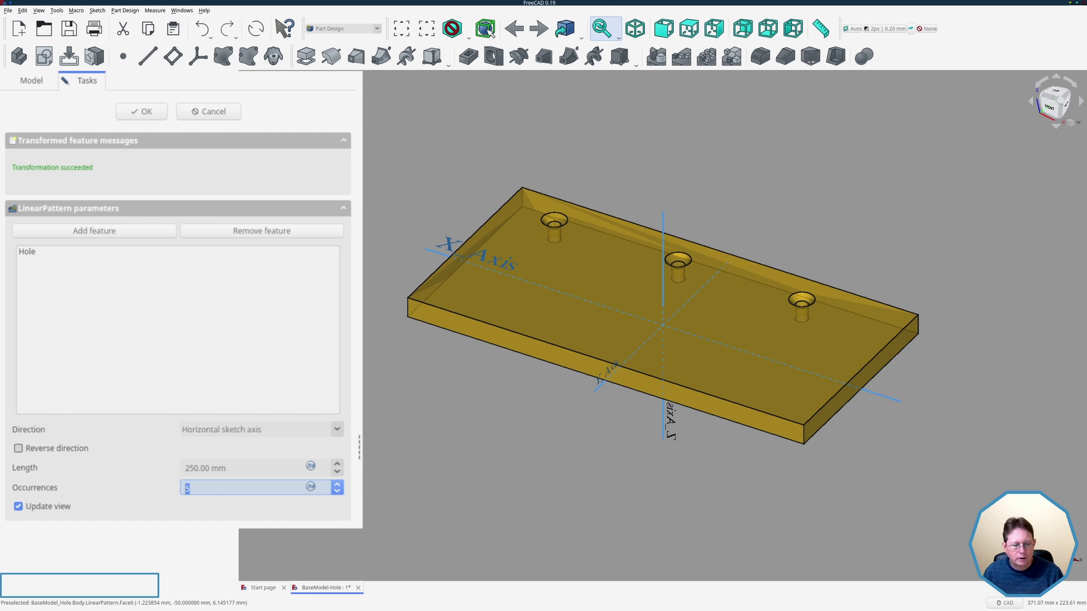
Step: Try the vertical sketch axis, then the sketch normal axis, as the hole pattern direction
click(337, 430)
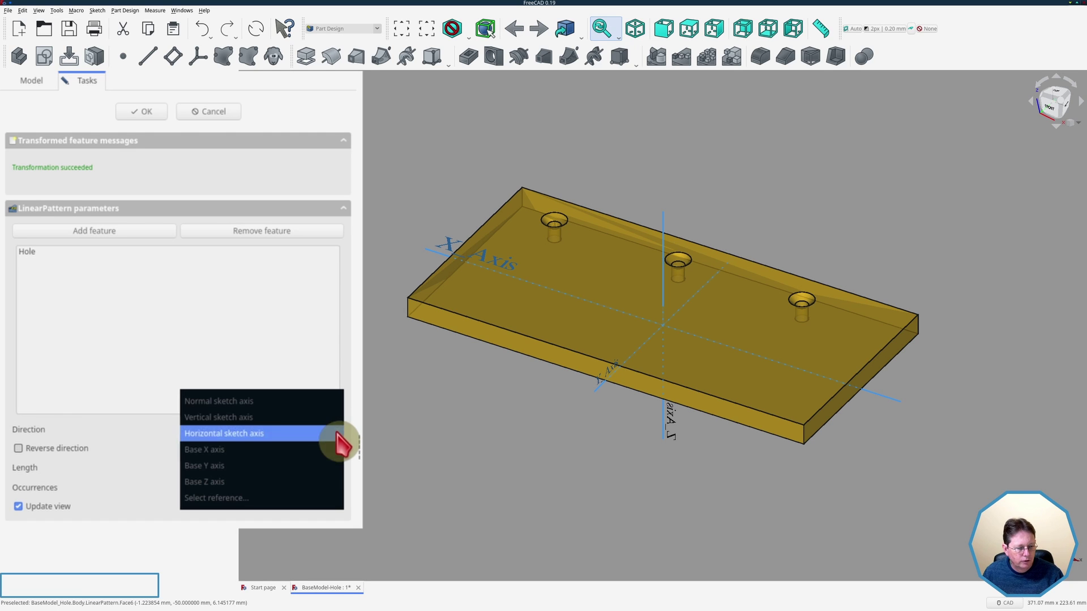
click(277, 422)
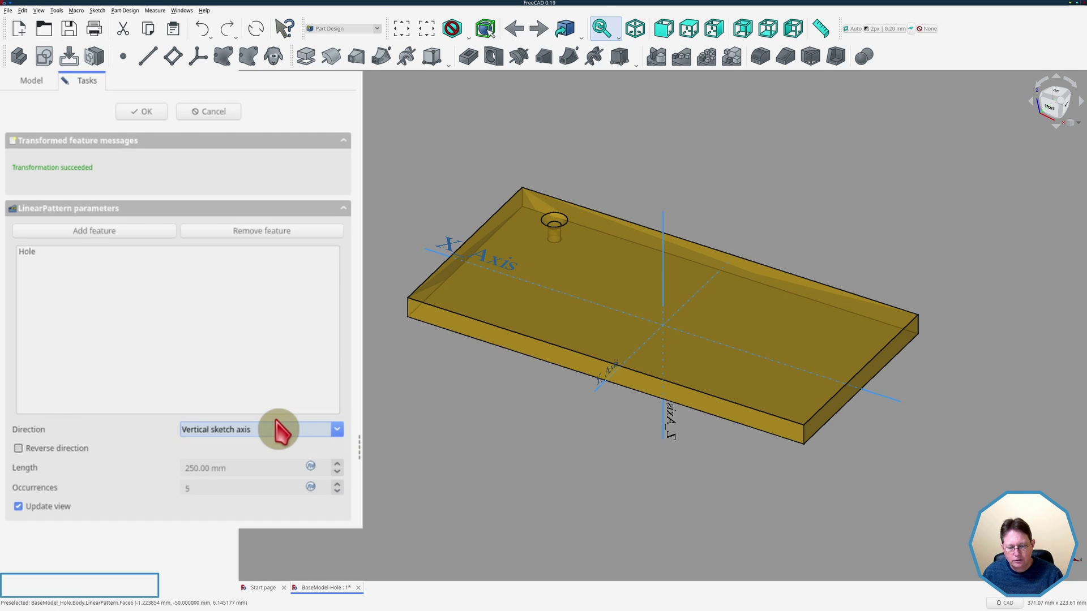
click(274, 429)
click(252, 419)
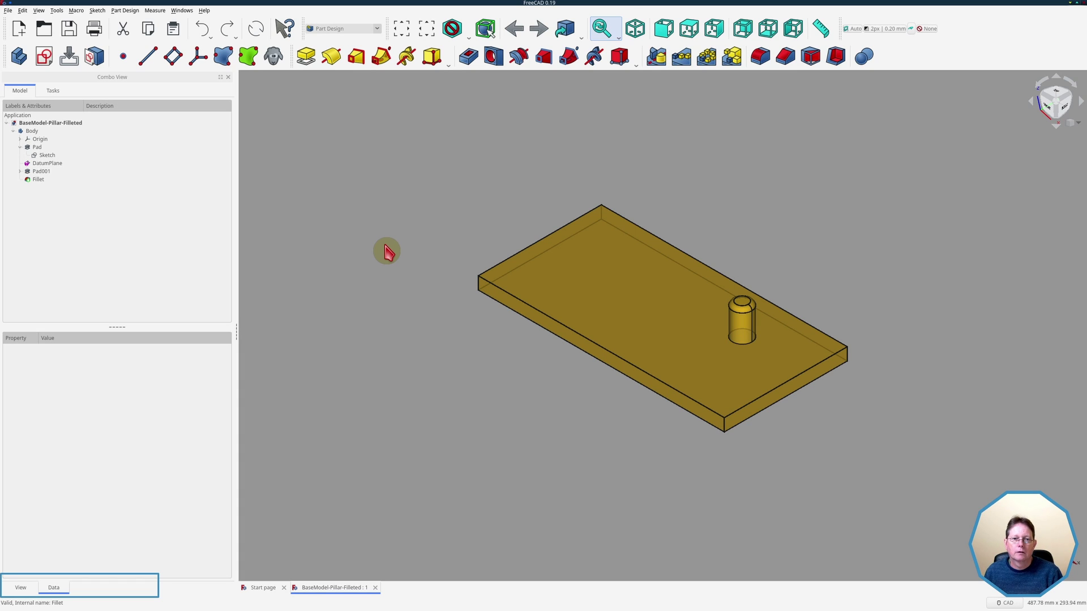
Step: Linear-pattern the Fillet, trying Base Y then Base Z direction, and reverse it
click(34, 180)
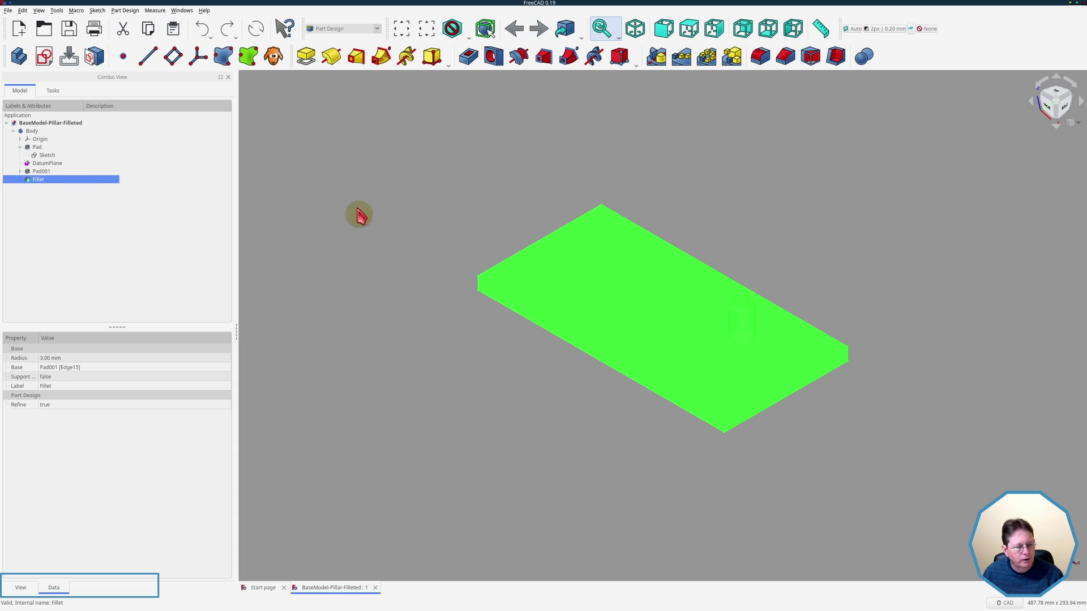
click(680, 70)
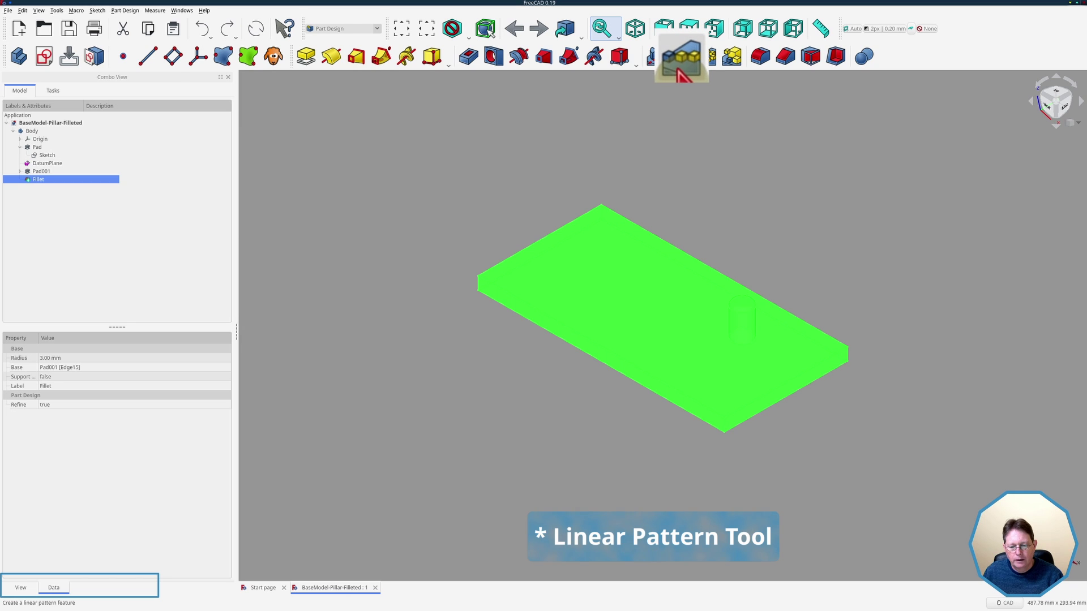
scroll(336, 488, up, 3)
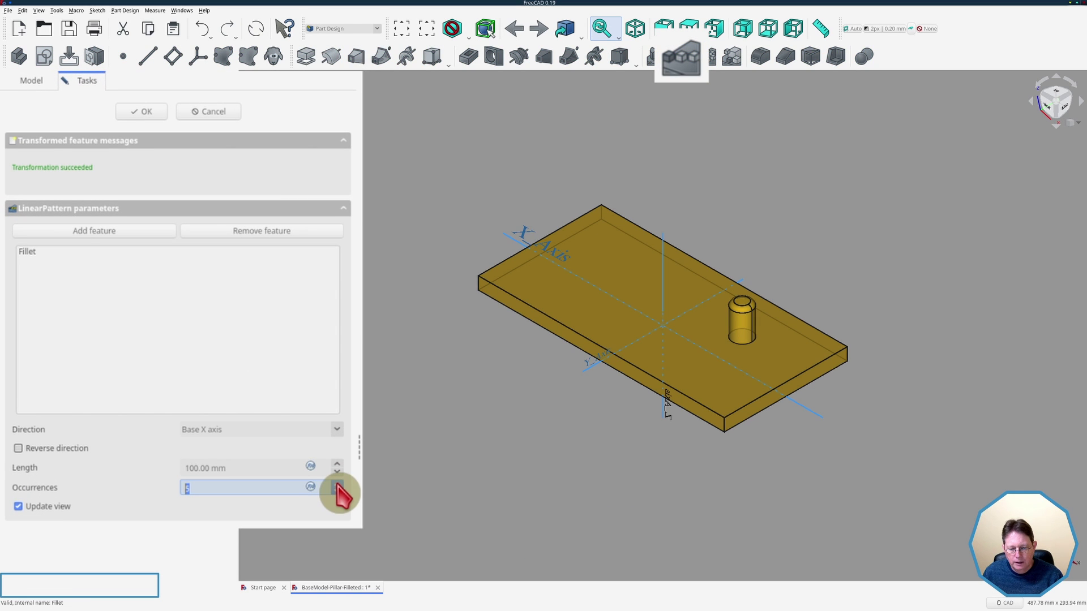
click(234, 432)
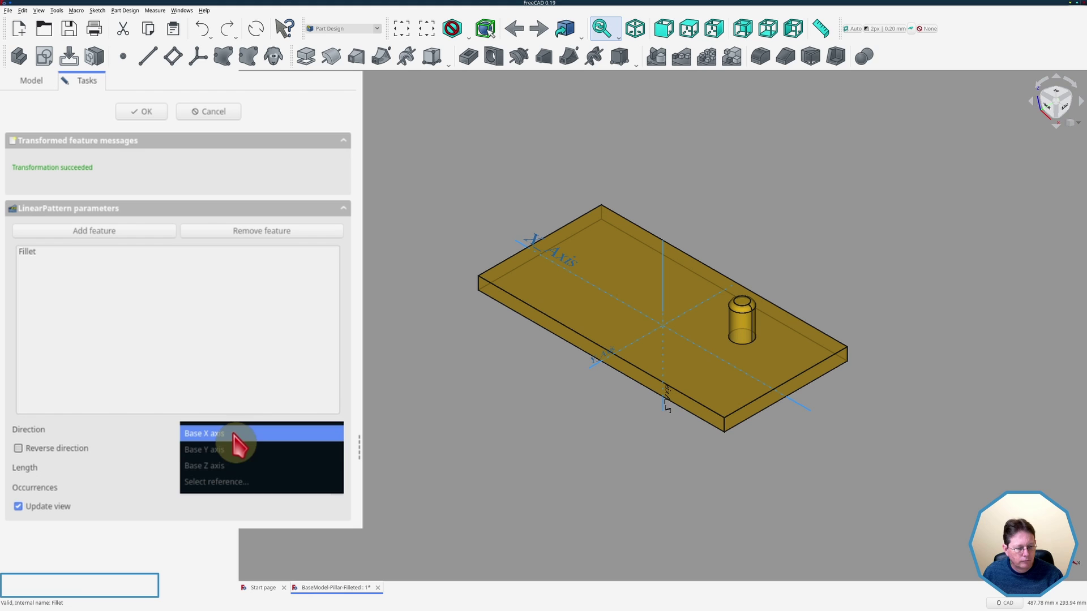
click(232, 450)
click(235, 431)
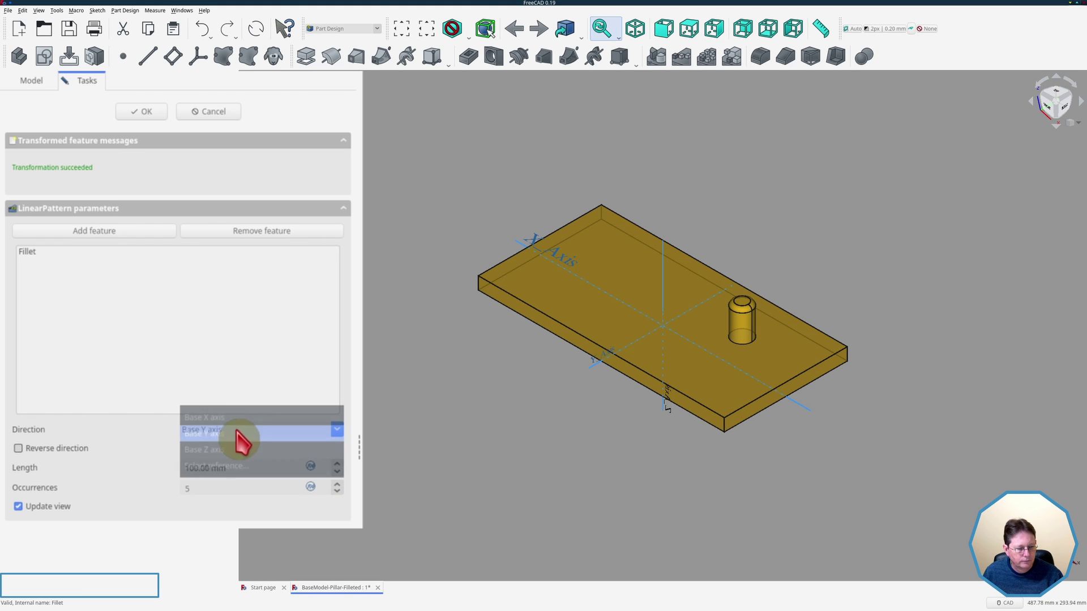
click(237, 450)
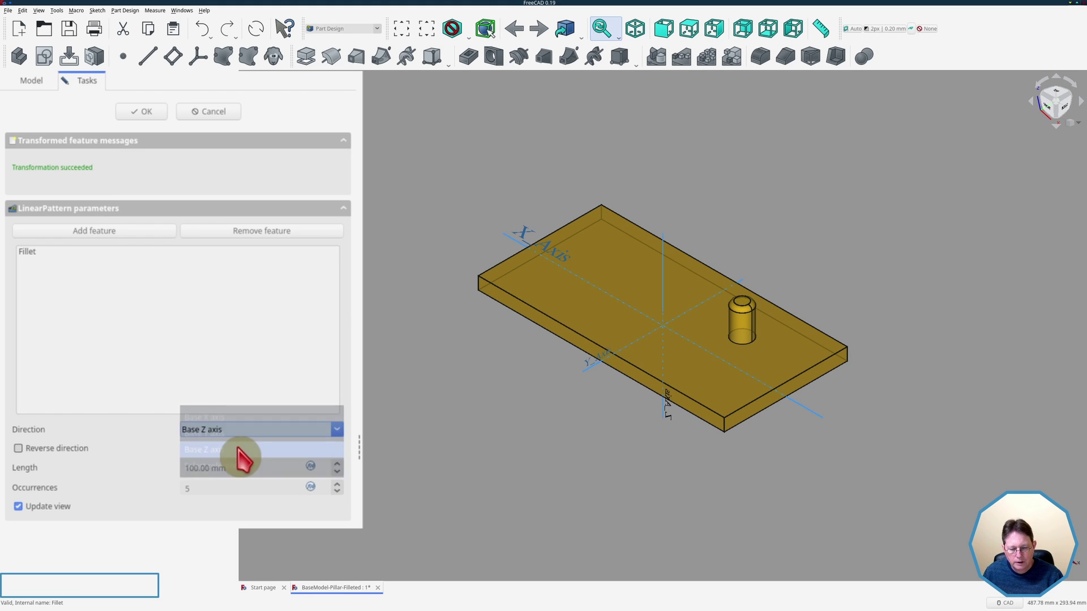
click(48, 449)
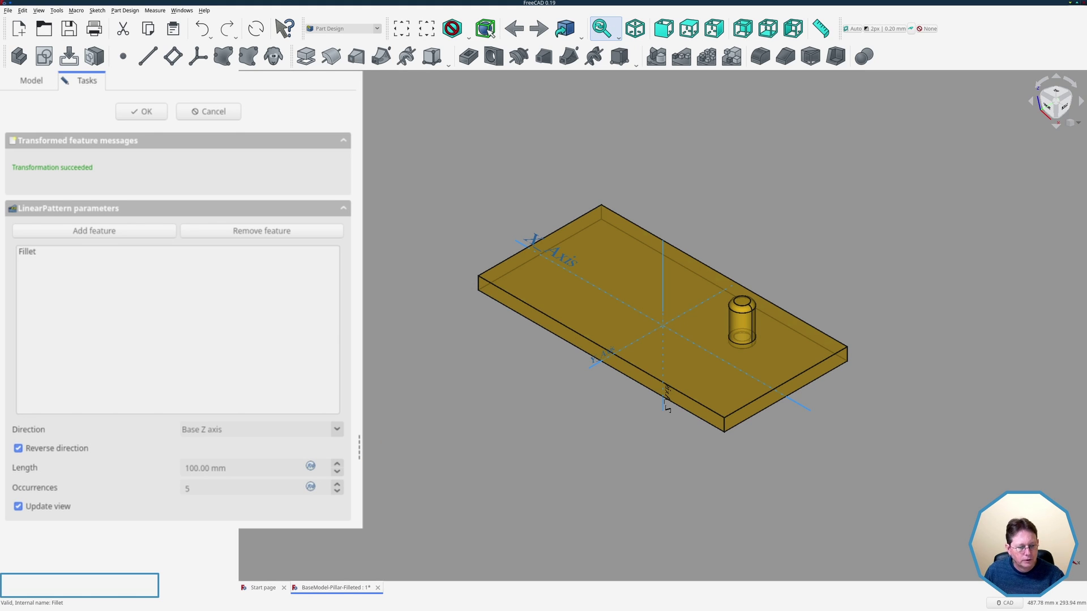
Step: Switch the Fillet pattern direction to Base Y axis and back to Base Z axis
click(278, 434)
click(280, 419)
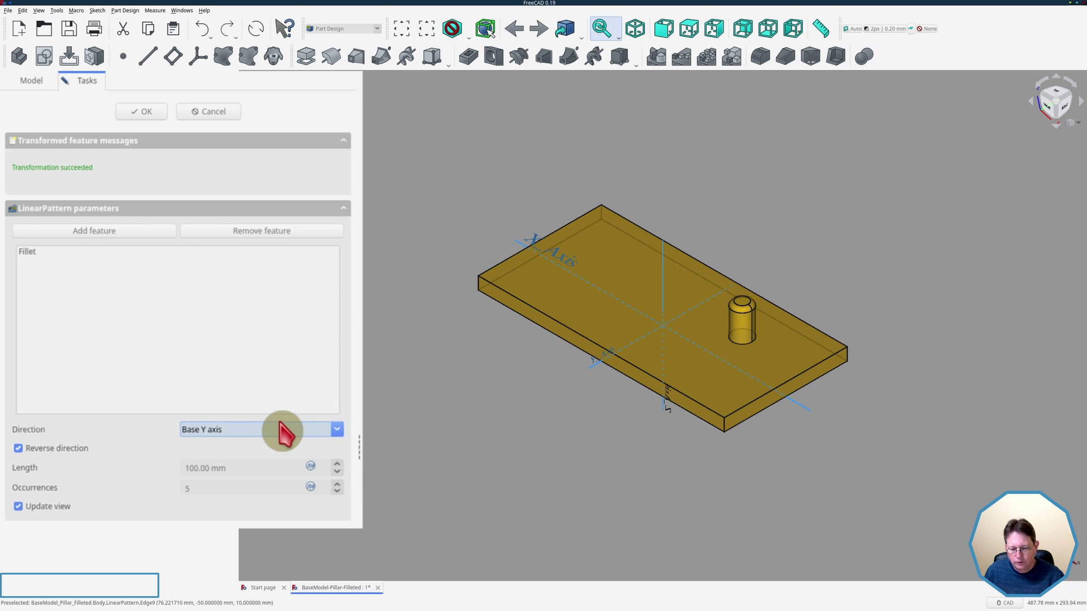
click(281, 433)
click(276, 450)
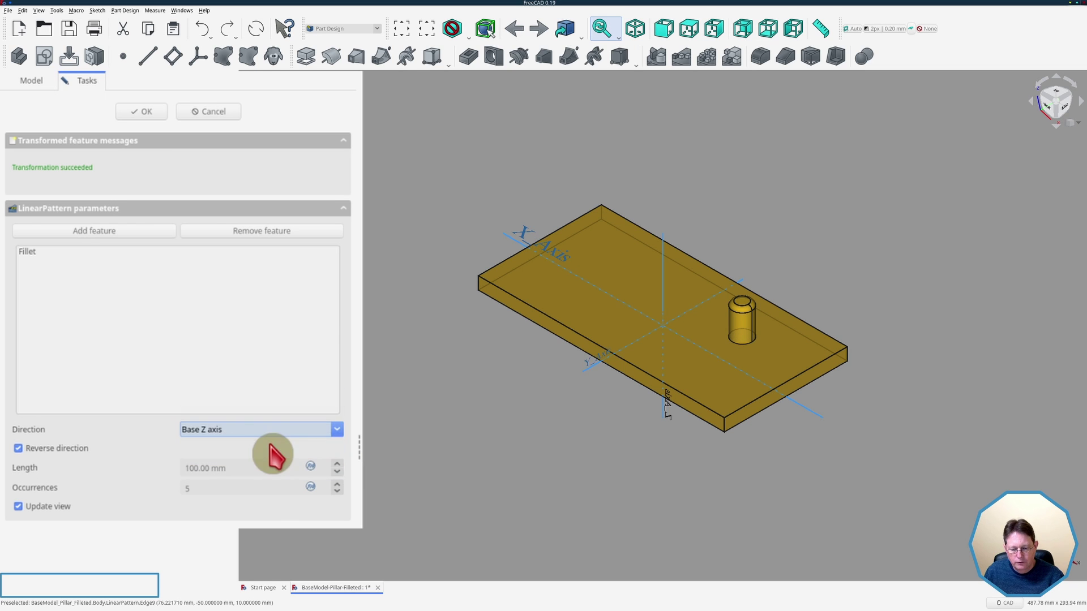
scroll(756, 356, up, 5)
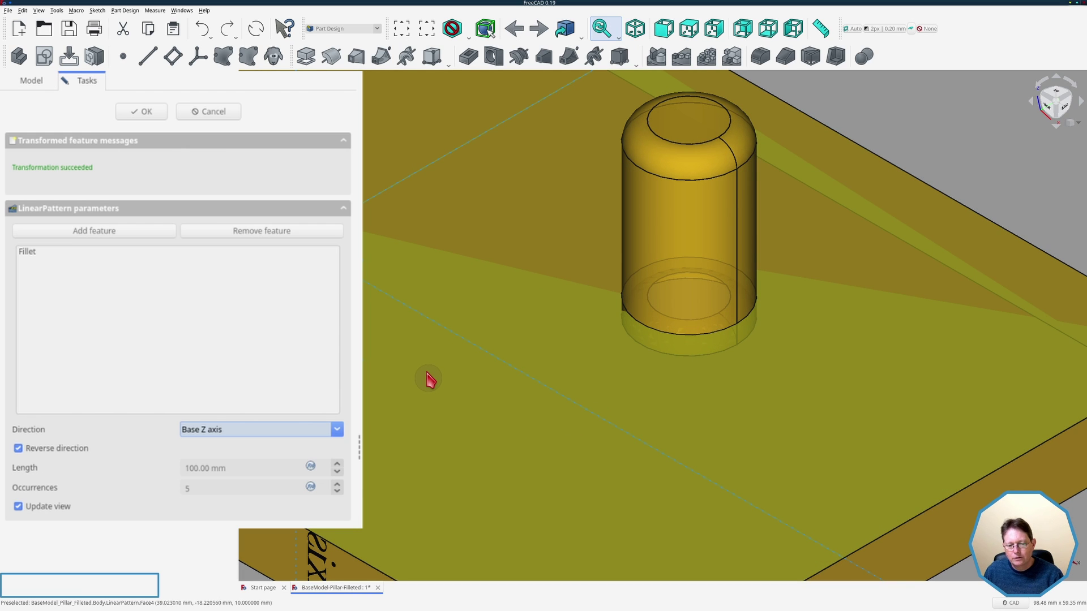
scroll(433, 379, down, 4)
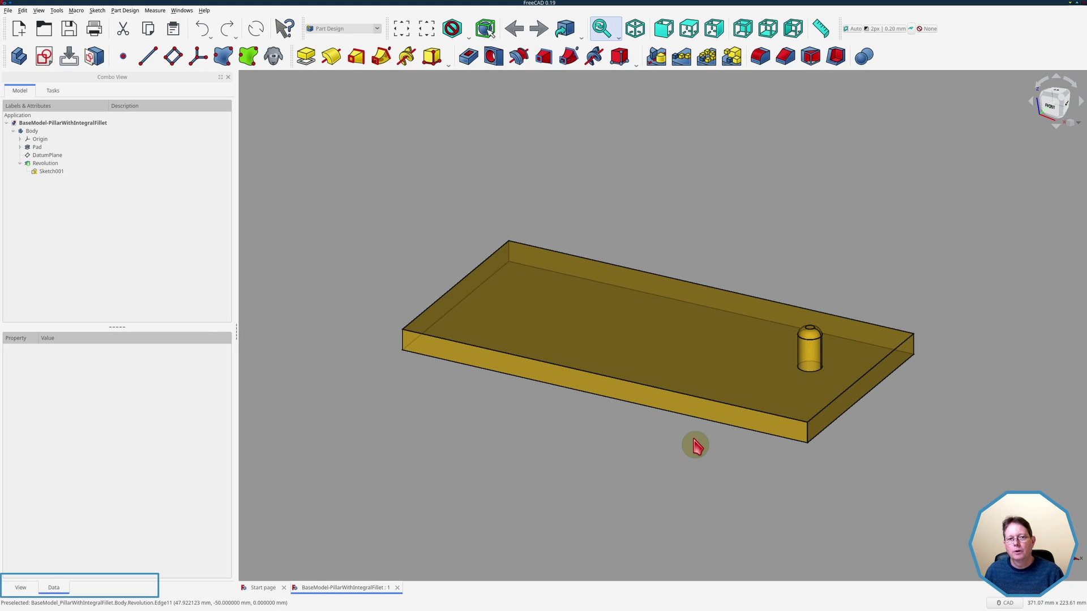
double_click(51, 171)
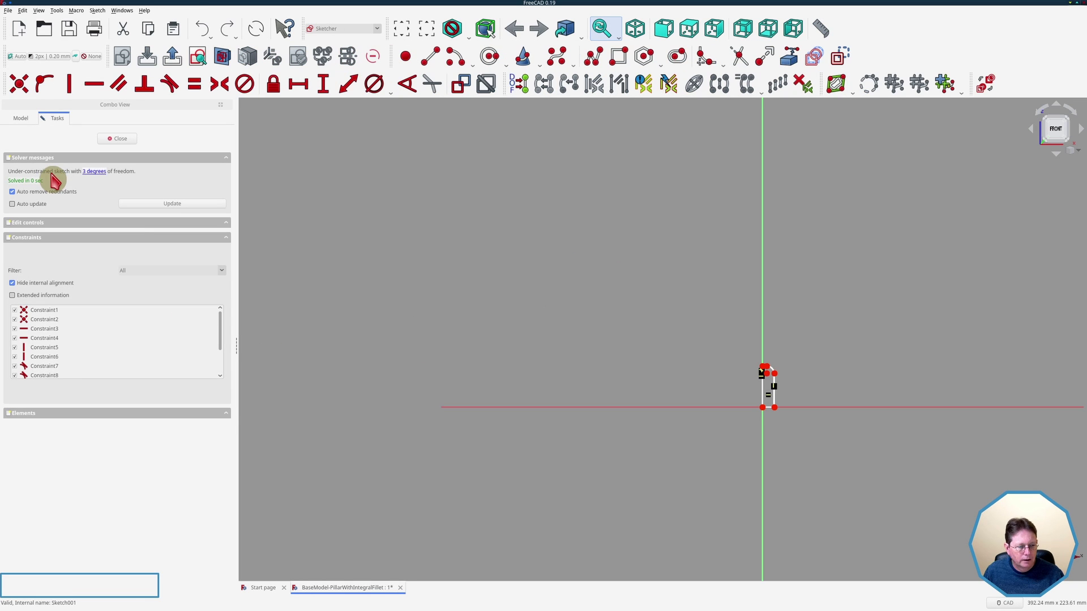
scroll(791, 403, up, 6)
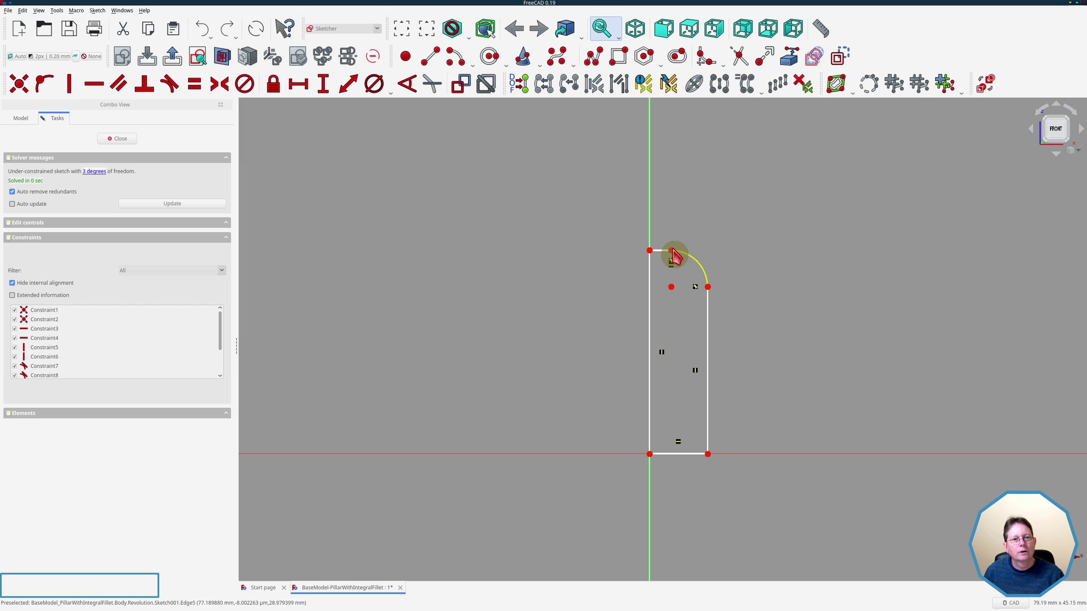
click(119, 140)
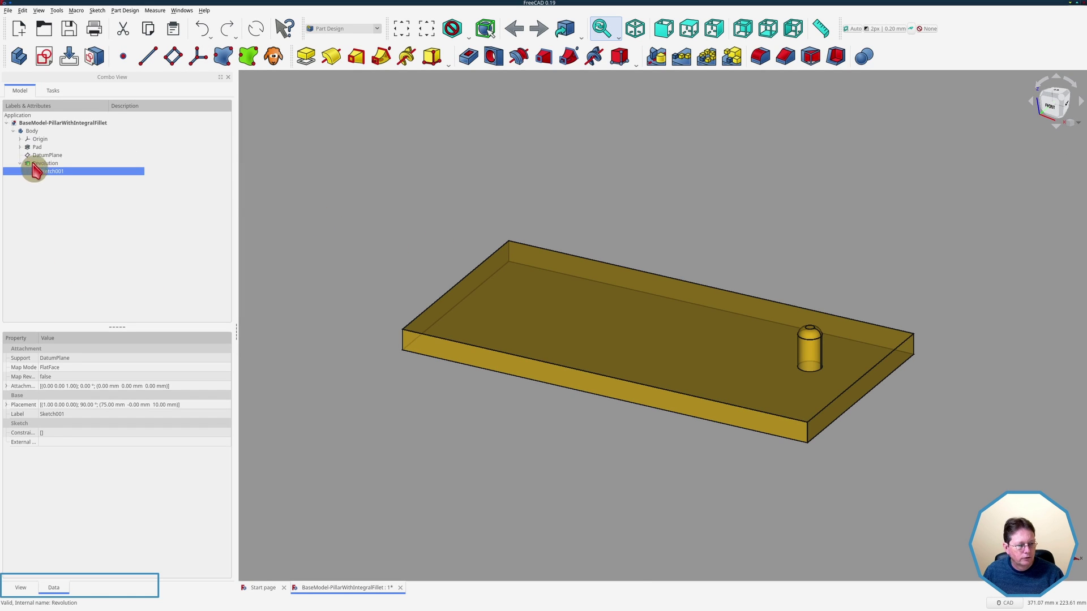
click(35, 163)
Step: Start a reversed linear pattern of the Revolution pillar with a 150 mm length
click(682, 57)
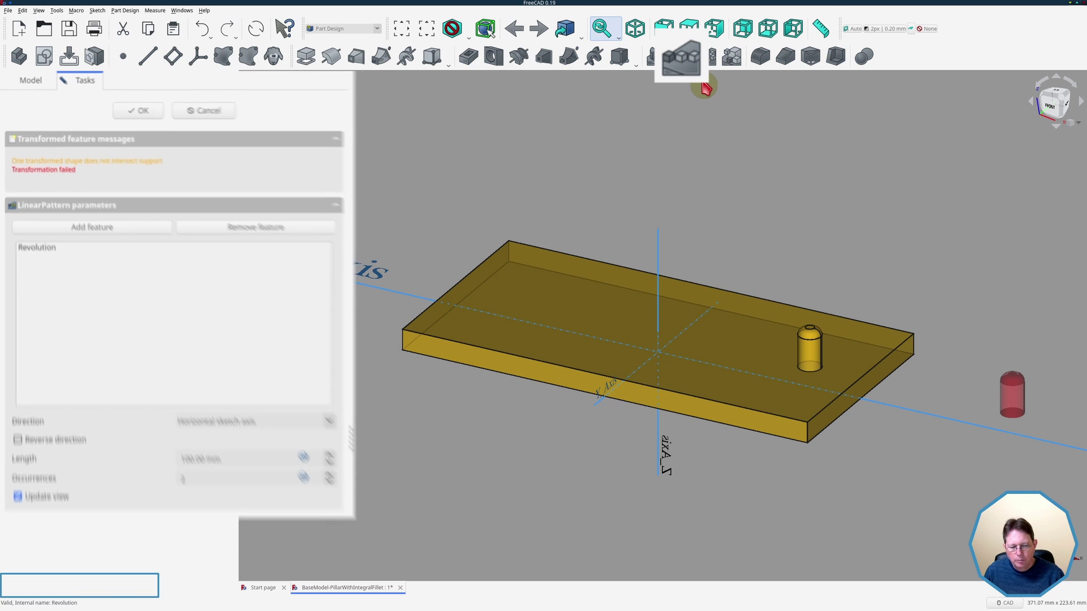
click(41, 453)
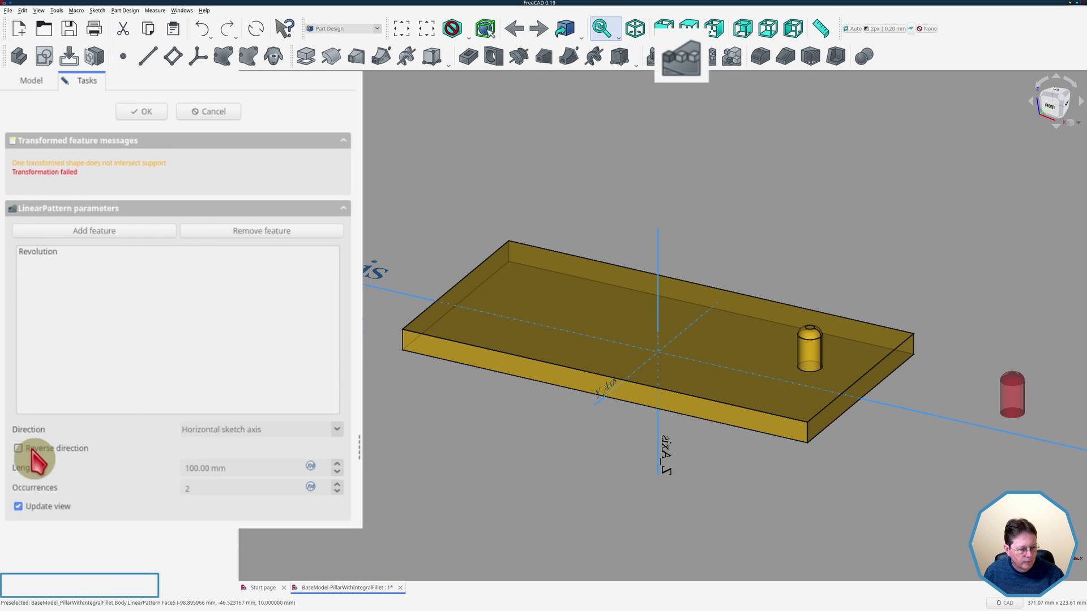
click(332, 487)
scroll(335, 492, up, 3)
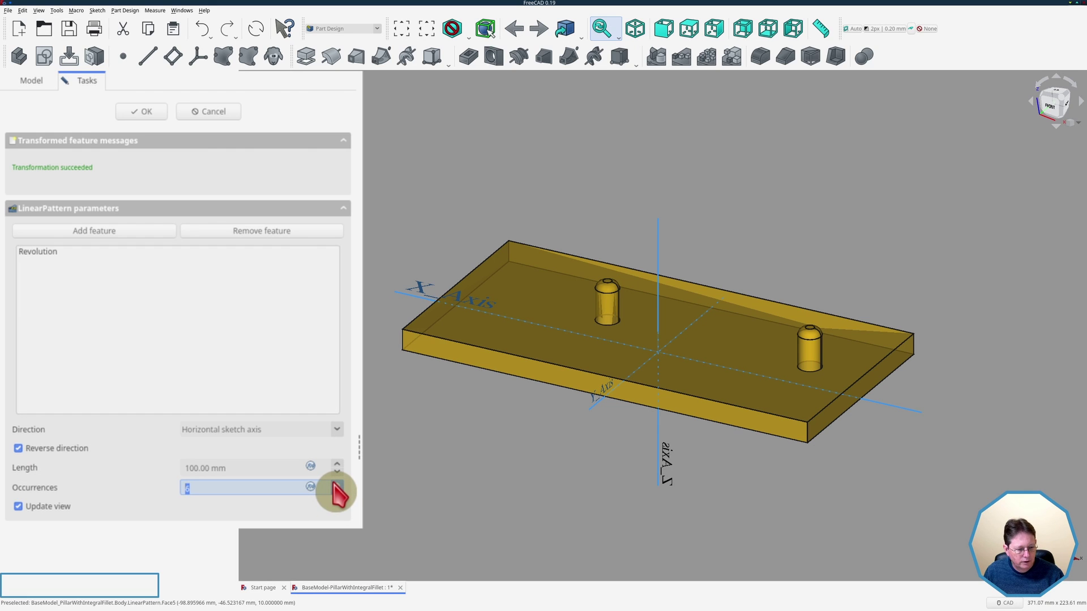
click(300, 468)
text(5)
key(Tab)
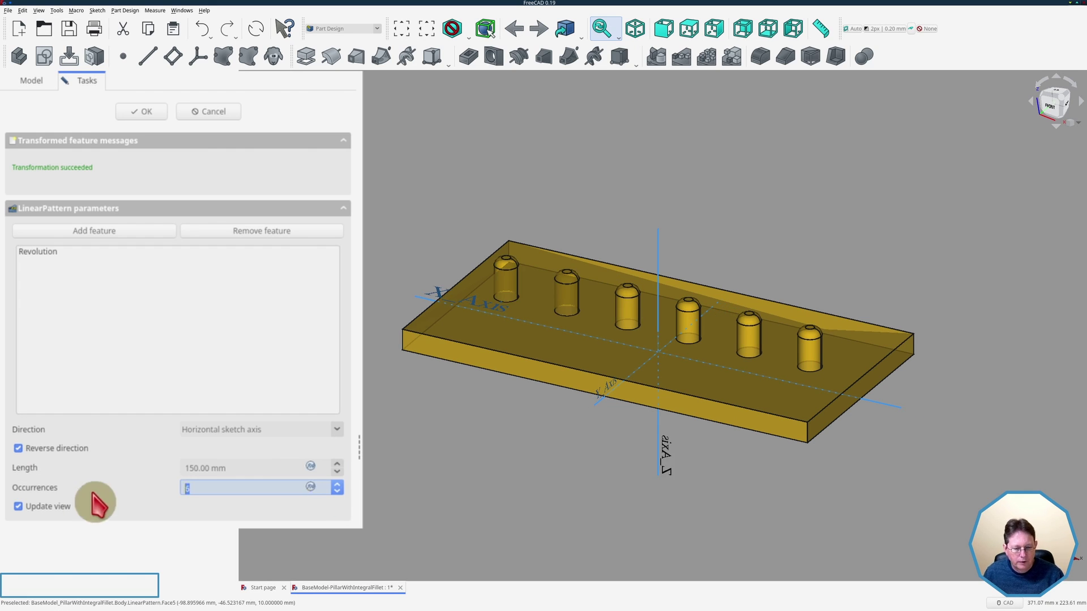
Step: Set the pattern direction to Vertical sketch axis and change the length to 550 mm
scroll(342, 496, up, 4)
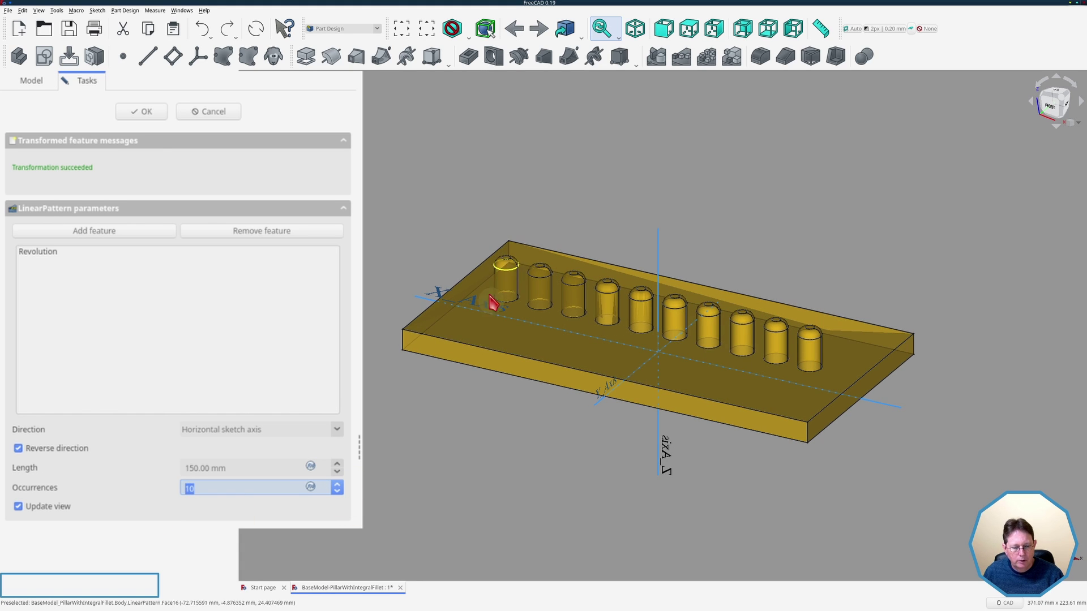
click(317, 430)
click(310, 418)
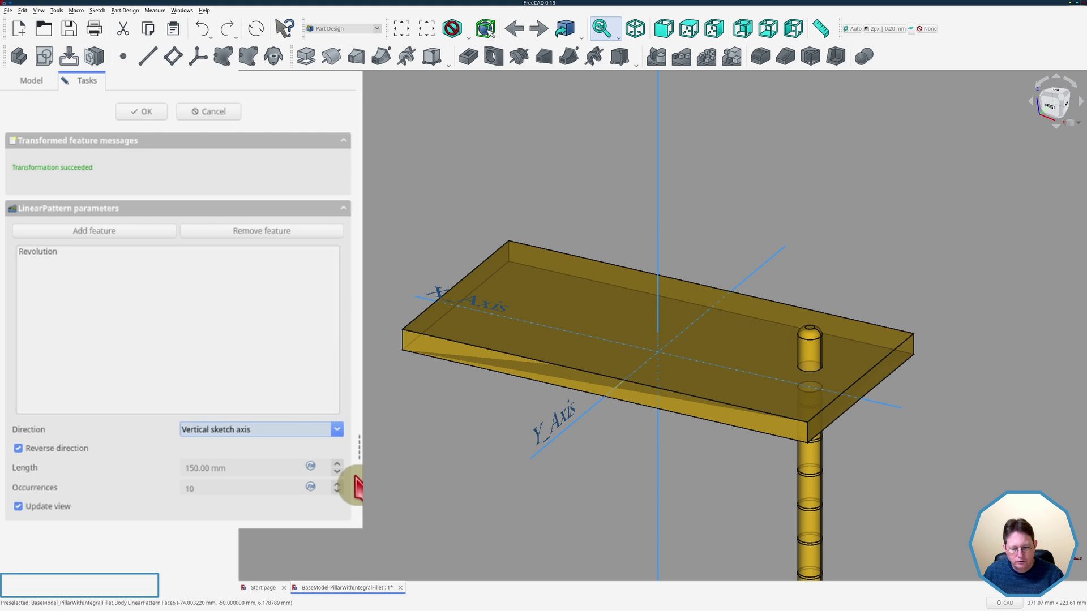
scroll(798, 456, down, 3)
middle_drag(797, 456, 752, 444)
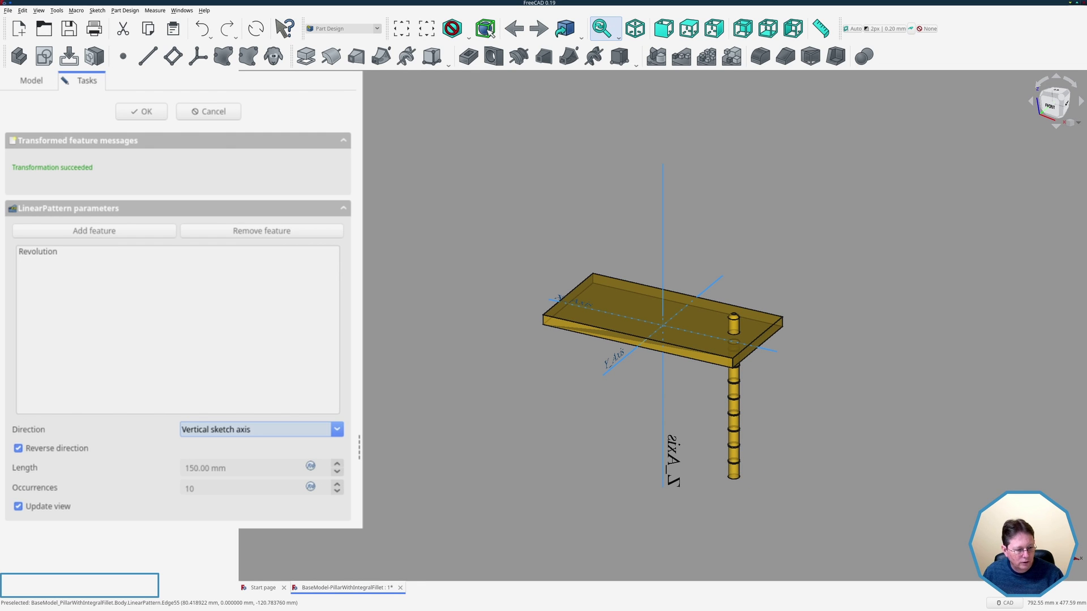
click(269, 475)
key(BackSpace)
text(5)
key(Tab)
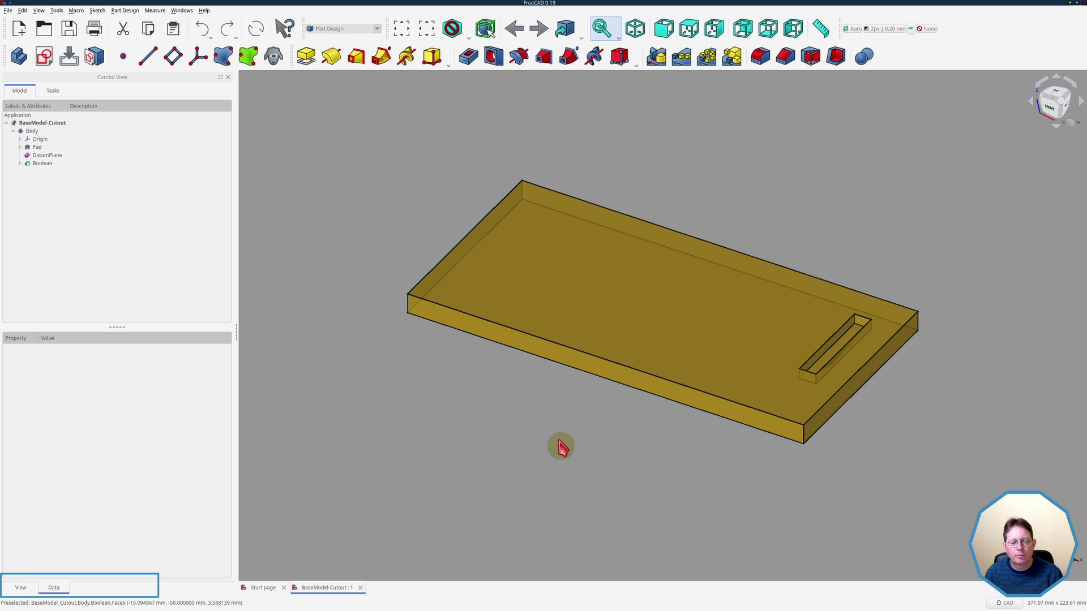
Step: Attempt a linear pattern of the Boolean cutout and dismiss the resulting error
click(42, 164)
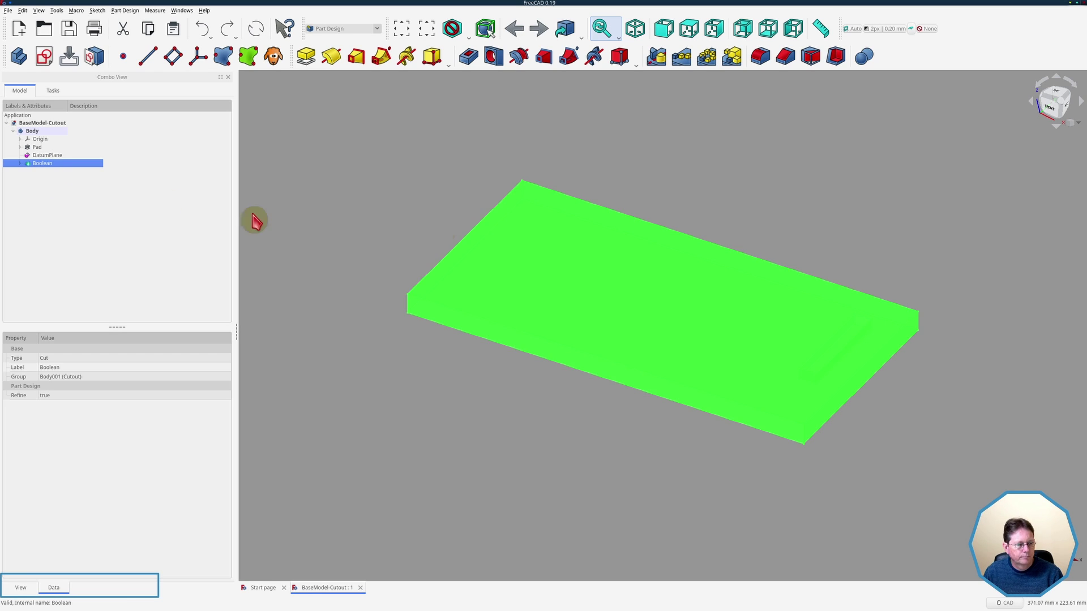
click(684, 65)
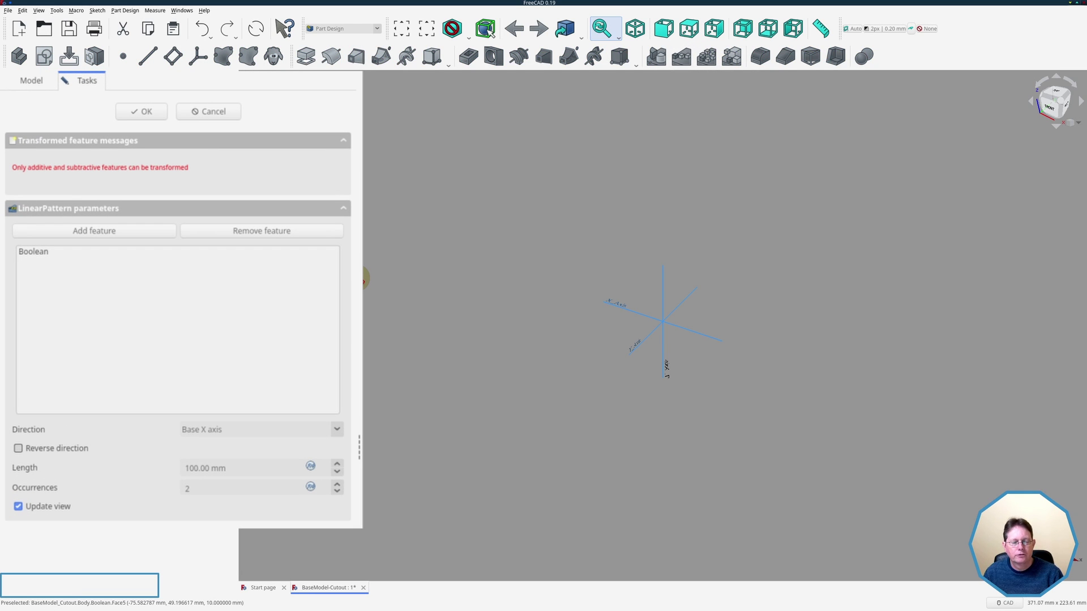
key(Escape)
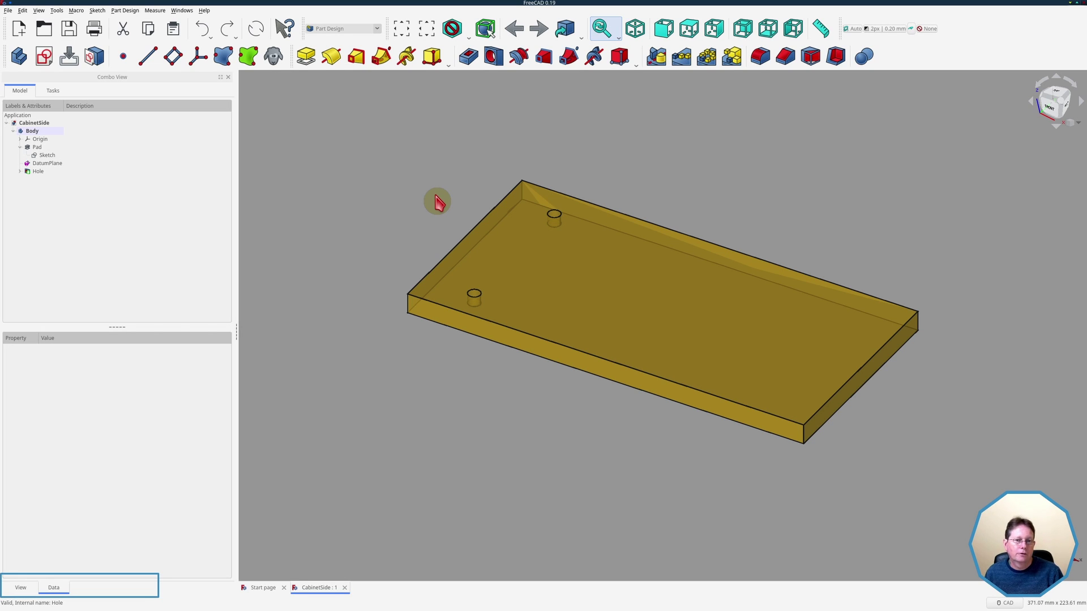
Step: Linear-pattern the cabinet side's Hole feature with 8 occurrences and accept it
click(39, 172)
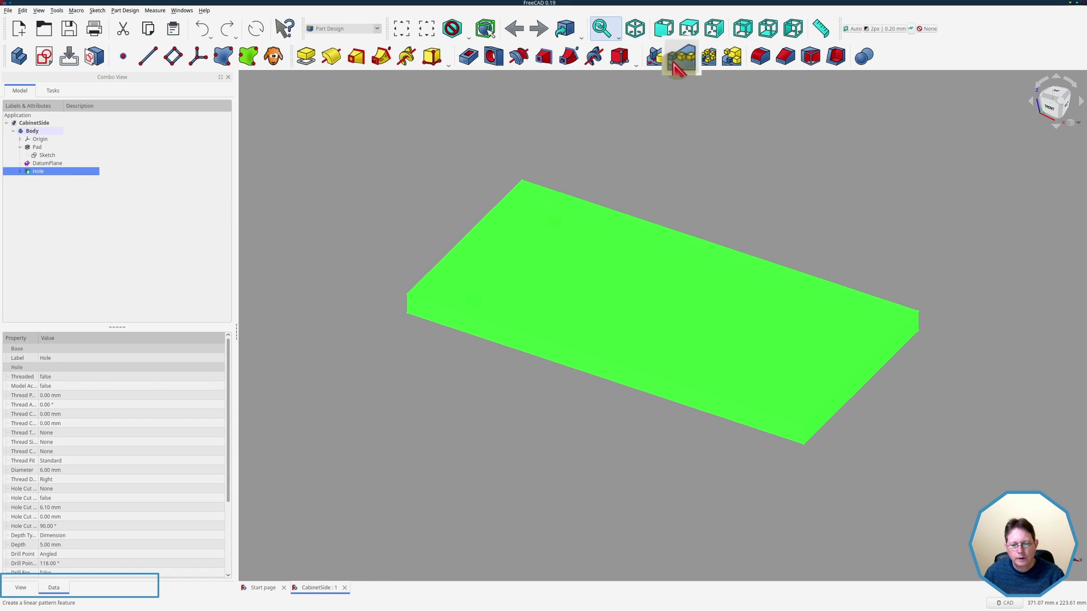
click(681, 56)
click(252, 488)
key(BackSpace)
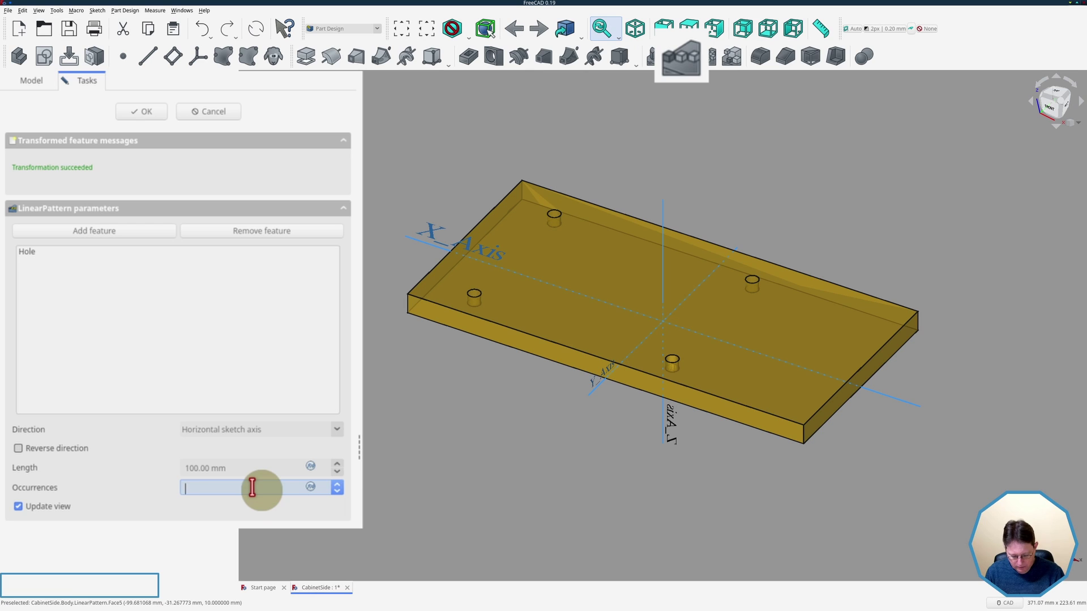
text(8)
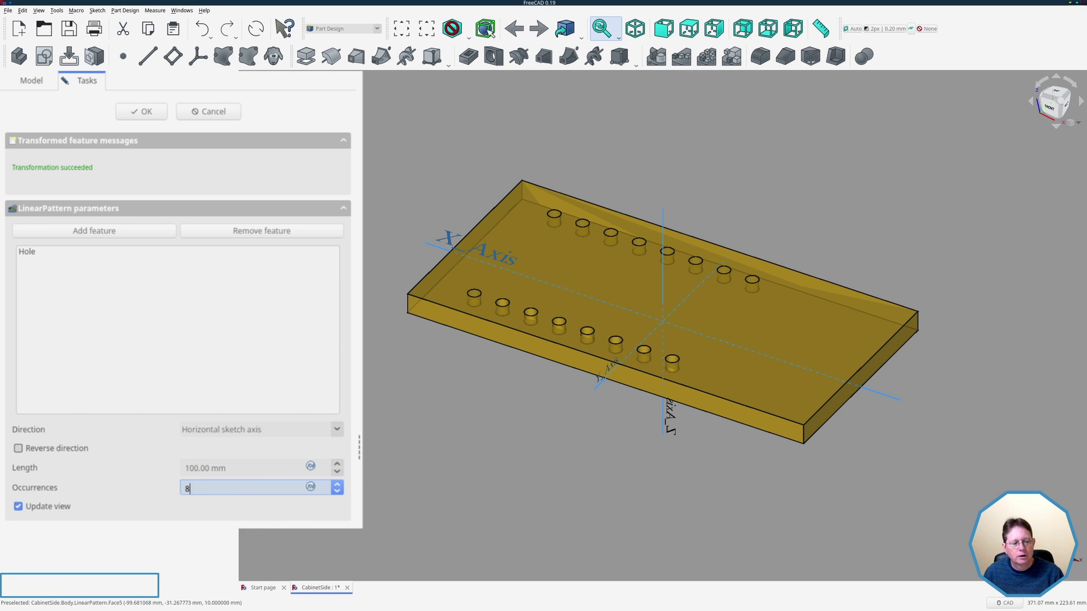
click(136, 111)
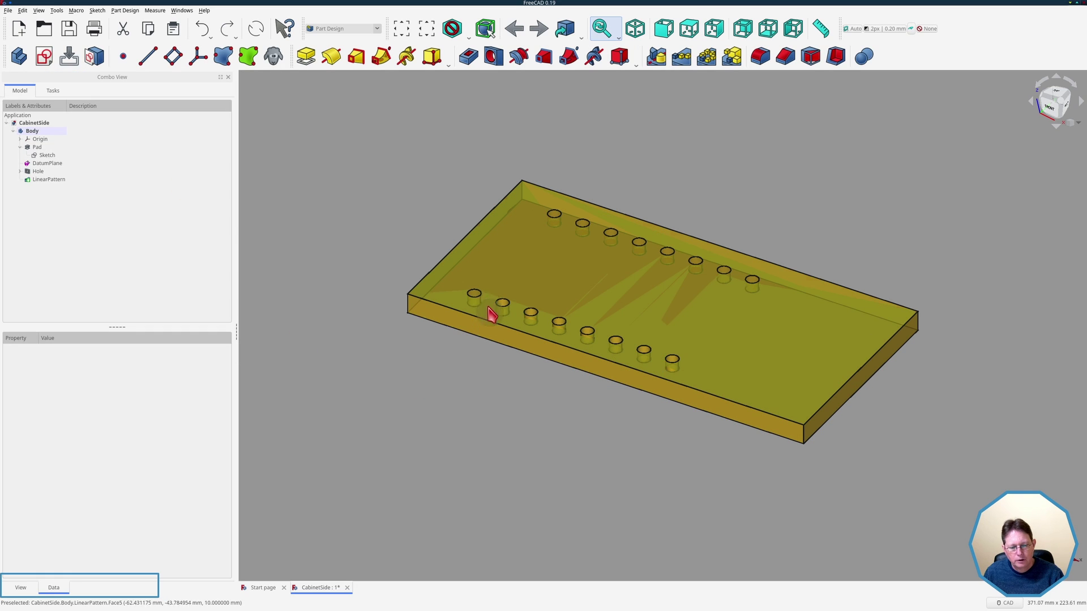